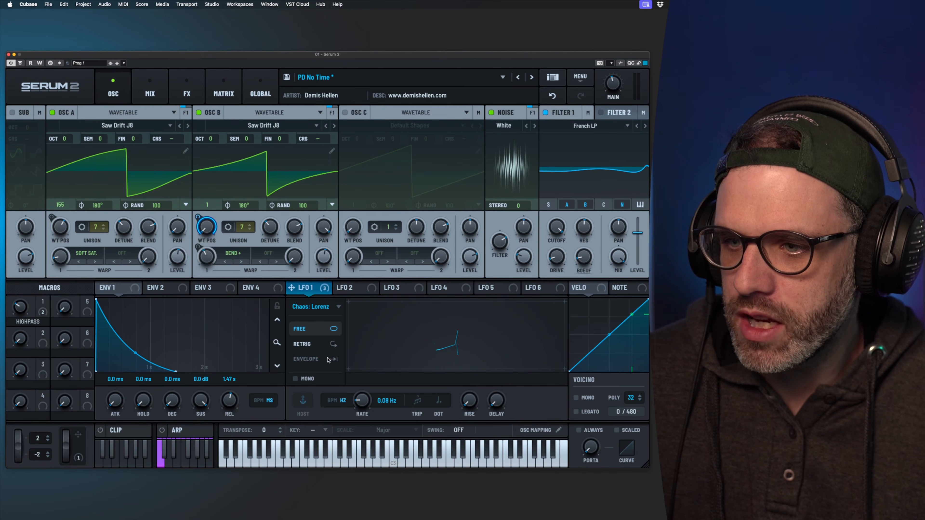
Set Oscillator A's second warp mode to PWM
{"action": "mouse_move", "coordinate": [319, 288]}
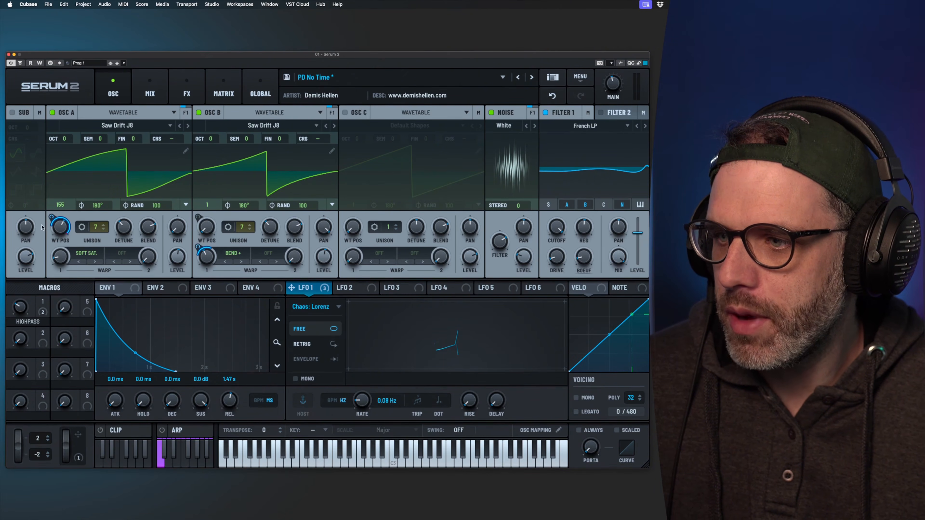
{"action": "mouse_move", "coordinate": [64, 233]}
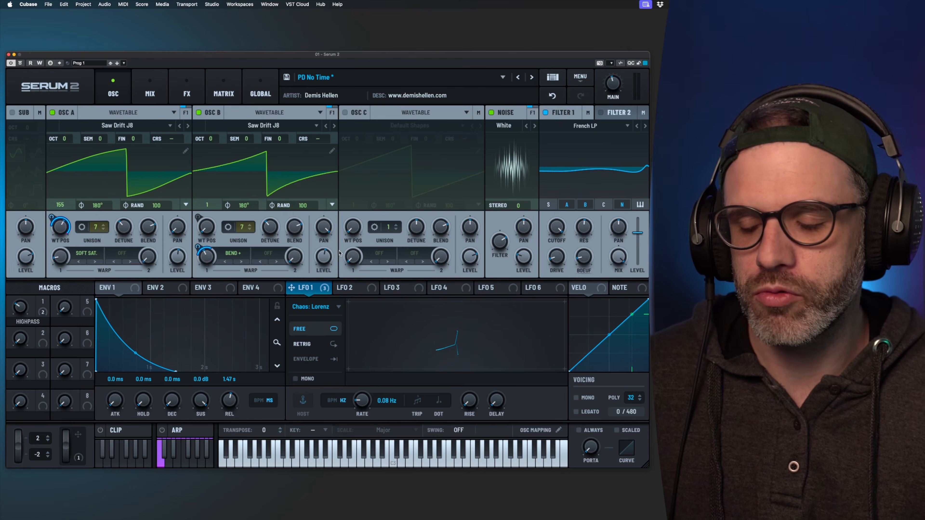
{"action": "left_click", "coordinate": [117, 255]}
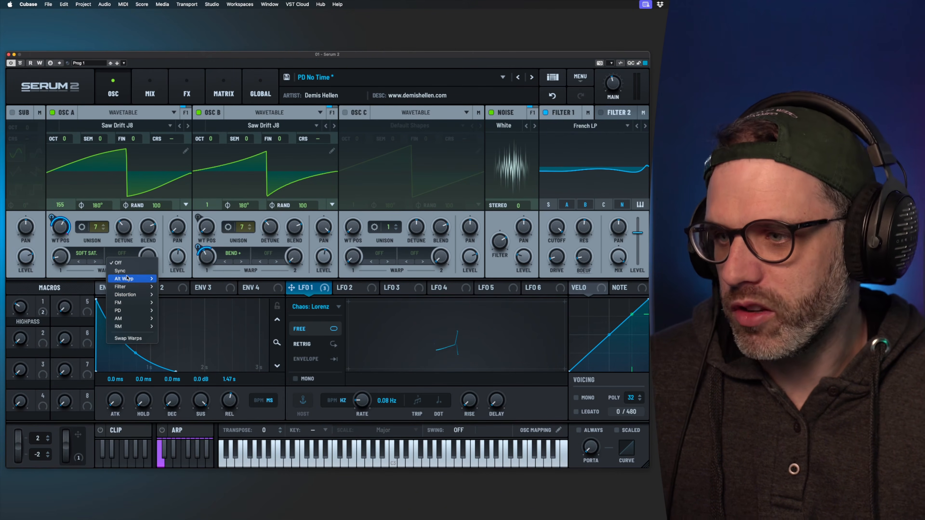
{"action": "mouse_move", "coordinate": [128, 279]}
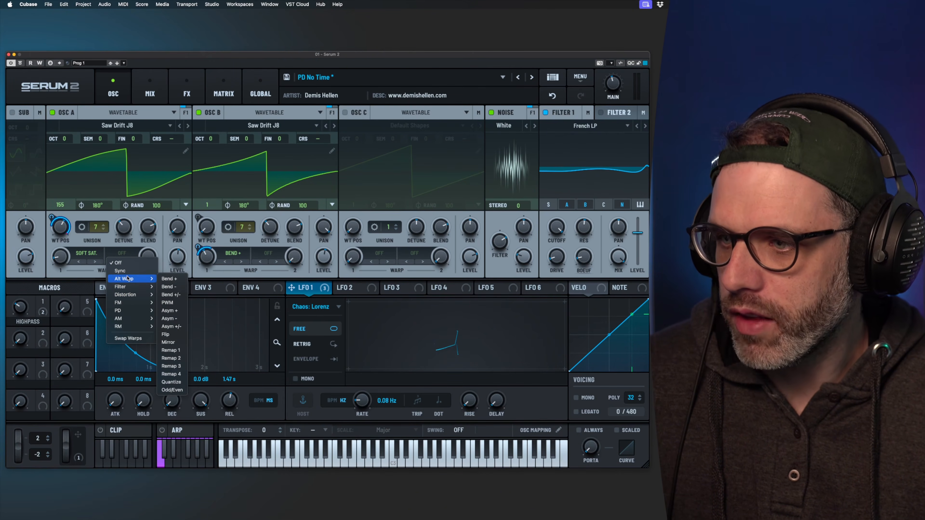
{"action": "left_click", "coordinate": [172, 305]}
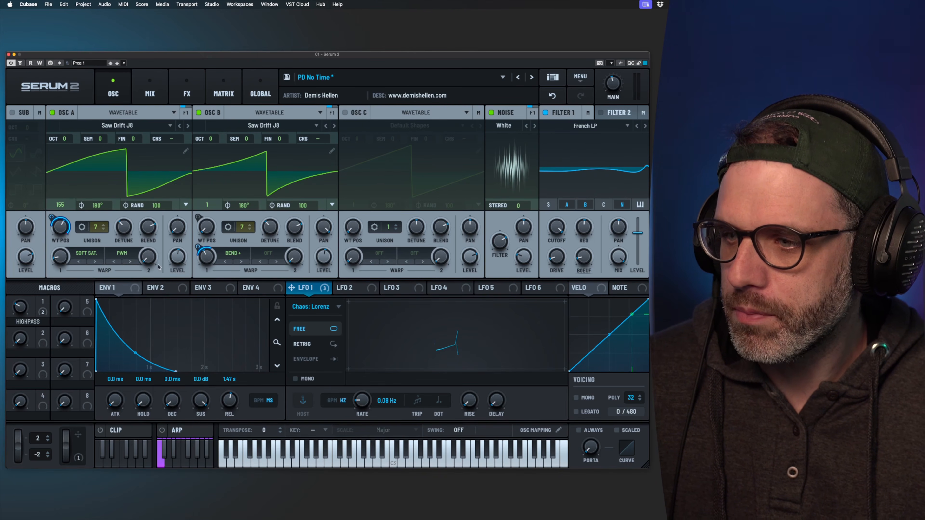
Change LFO 2's waveform to the Triangle shape
{"action": "left_click", "coordinate": [341, 288]}
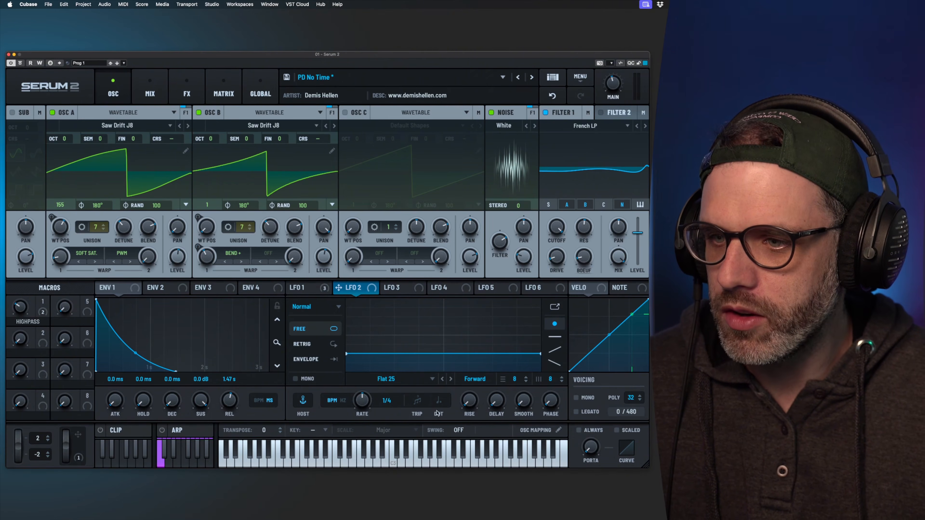
{"action": "left_click", "coordinate": [451, 381]}
{"action": "left_click", "coordinate": [451, 381]}
{"action": "left_click", "coordinate": [451, 381]}
{"action": "left_click", "coordinate": [451, 381]}
{"action": "left_click", "coordinate": [451, 380]}
{"action": "left_click", "coordinate": [451, 381]}
{"action": "left_click", "coordinate": [451, 380]}
{"action": "left_click", "coordinate": [451, 380]}
{"action": "left_click", "coordinate": [451, 380]}
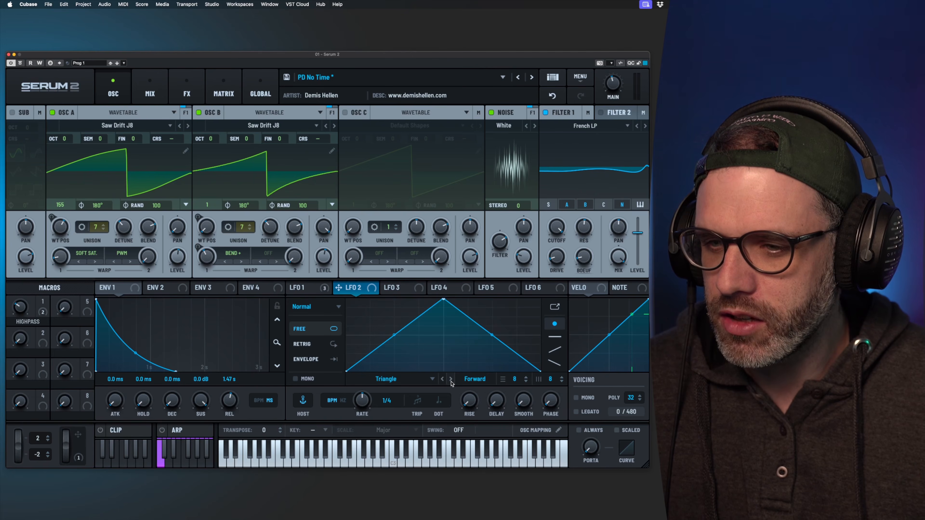
Assign LFO 2 to Oscillator A's second warp amount and set its modulation depth slightly below full range
{"action": "left_click_drag", "start_coordinate": [339, 288], "coordinate": [151, 261]}
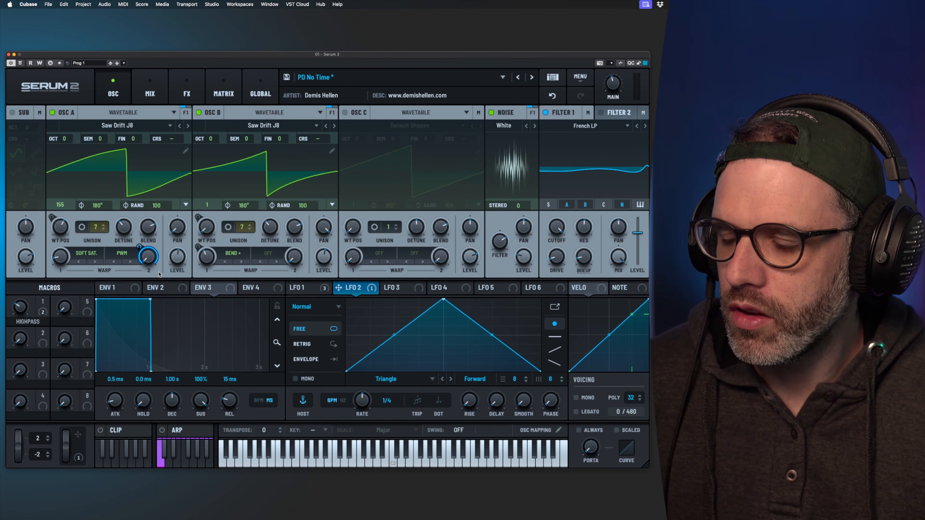
{"action": "mouse_move", "coordinate": [138, 247]}
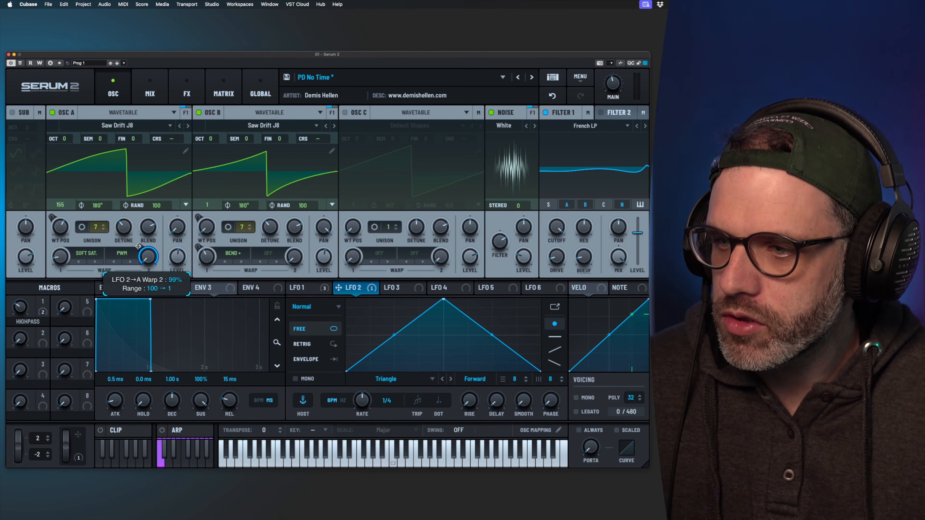
{"action": "left_click_drag", "start_coordinate": [139, 252], "coordinate": [139, 253]}
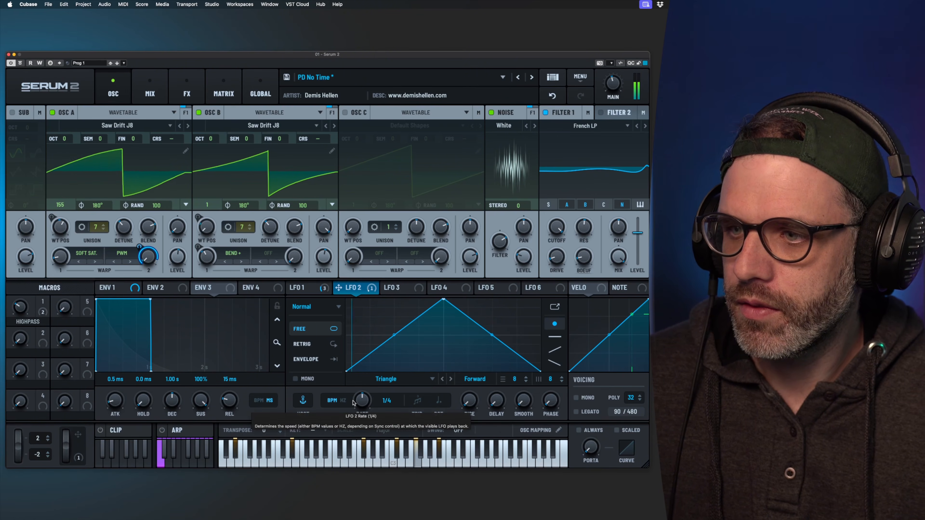
Switch LFO 2's rate to Hz, set it to 0.1 Hz, and enable its Mono option
{"action": "left_click_drag", "start_coordinate": [361, 400], "coordinate": [359, 421]}
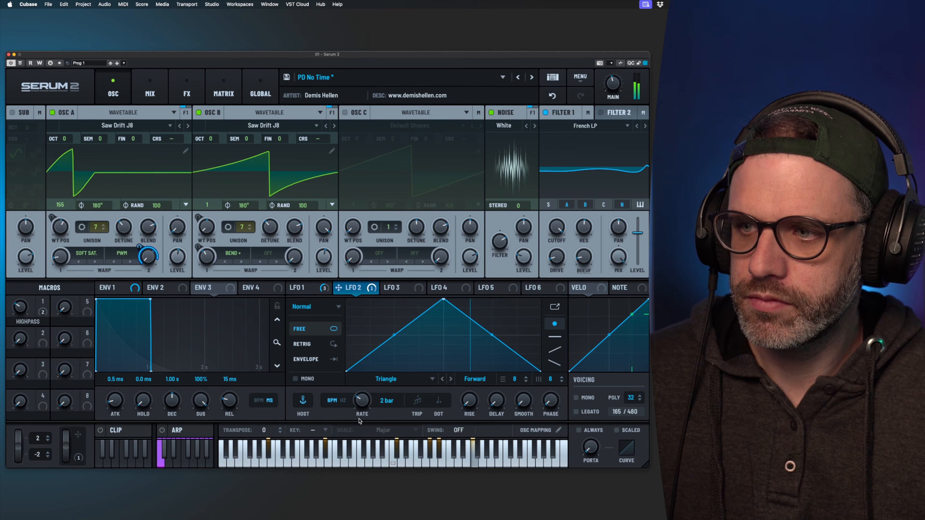
{"action": "left_click", "coordinate": [342, 401]}
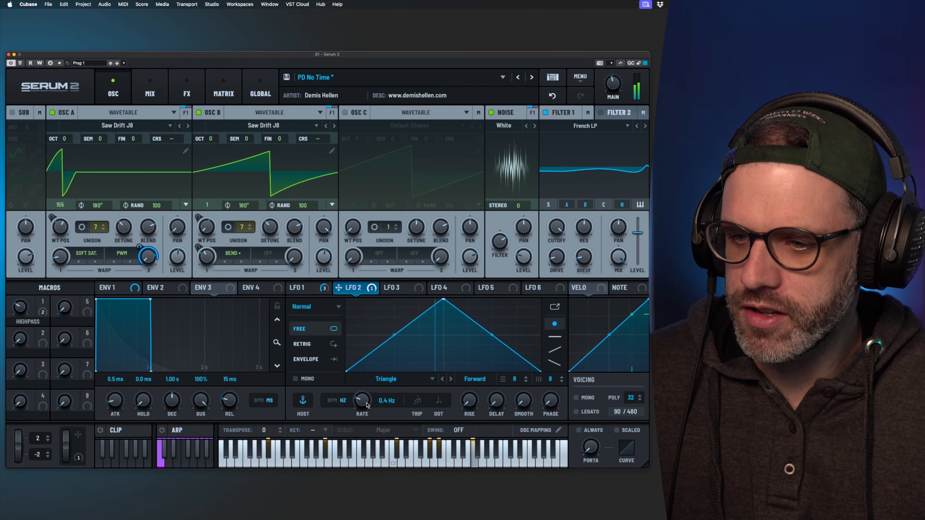
{"action": "left_click_drag", "start_coordinate": [367, 405], "coordinate": [368, 413]}
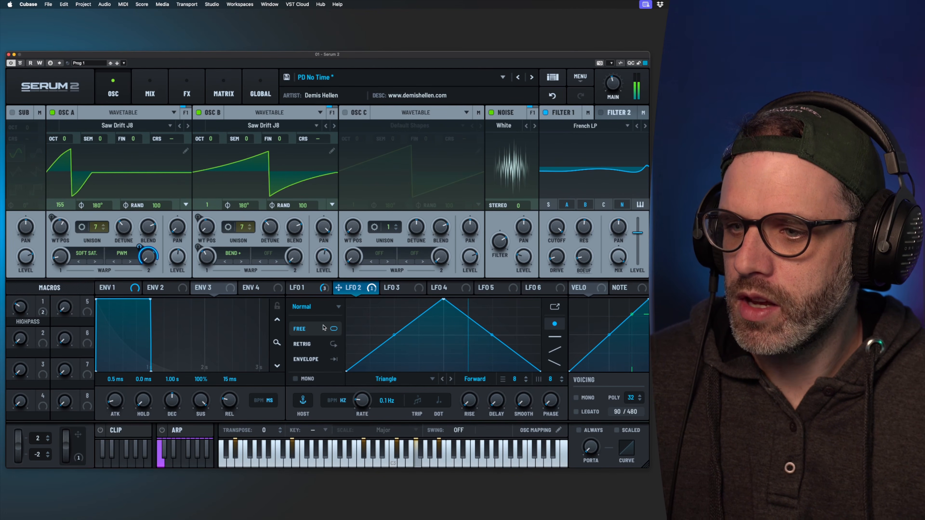
{"action": "left_click", "coordinate": [296, 379]}
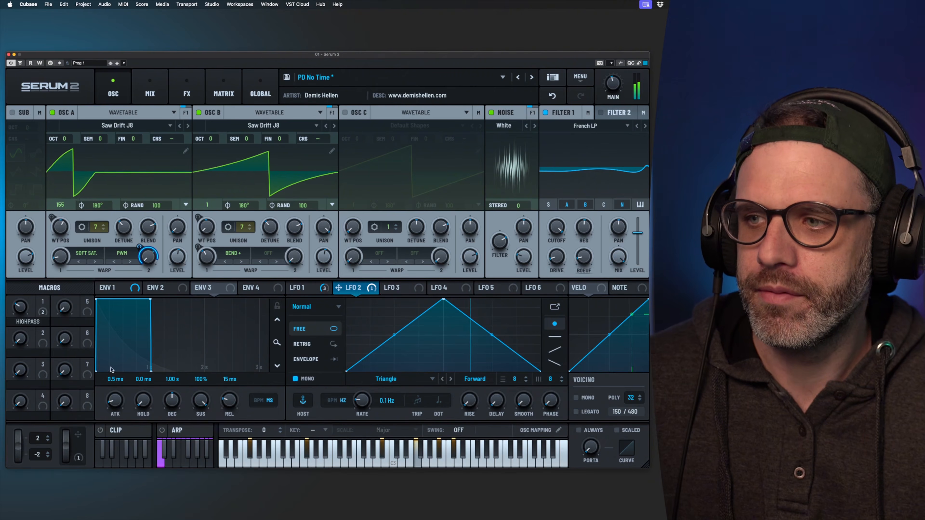
Turn Oscillator B off and back on to hear Oscillator A without it
{"action": "left_click", "coordinate": [199, 113]}
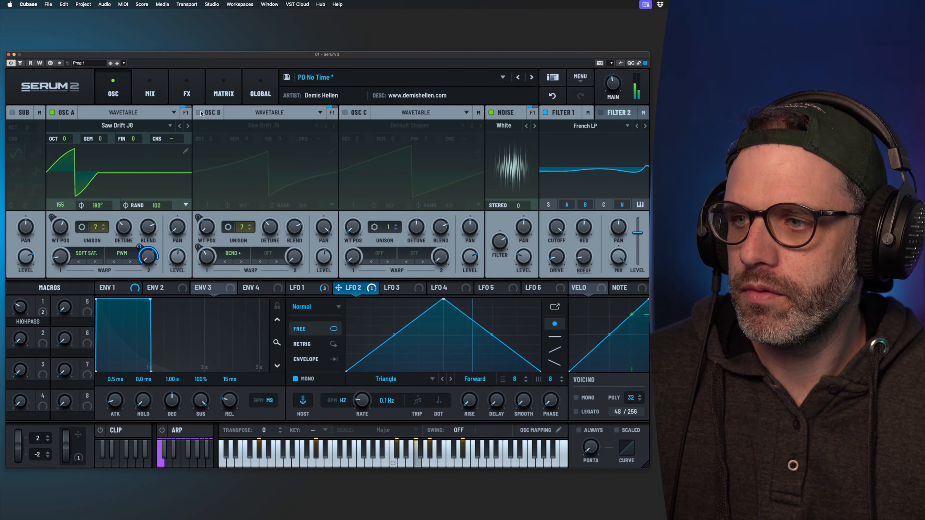
{"action": "left_click", "coordinate": [200, 113]}
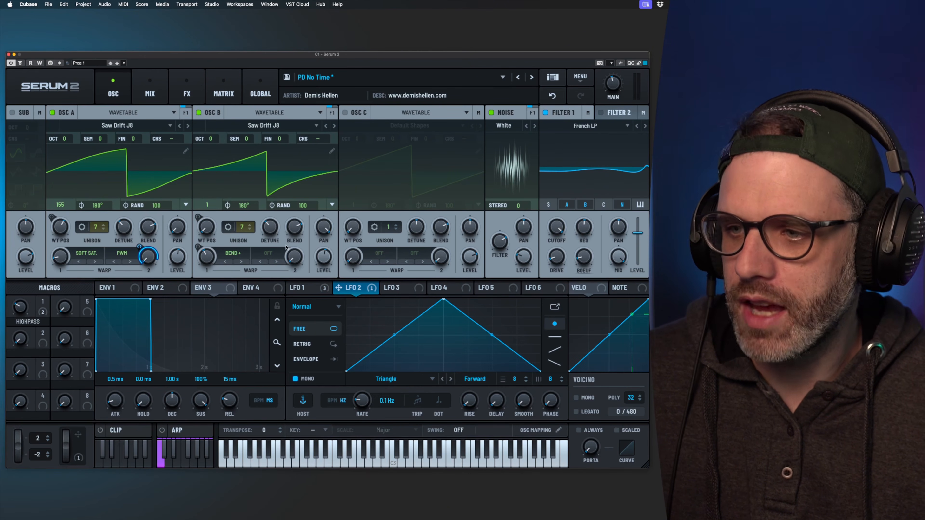
Set Oscillator B's second warp mode to PWM
{"action": "left_click", "coordinate": [269, 254]}
{"action": "mouse_move", "coordinate": [277, 279]}
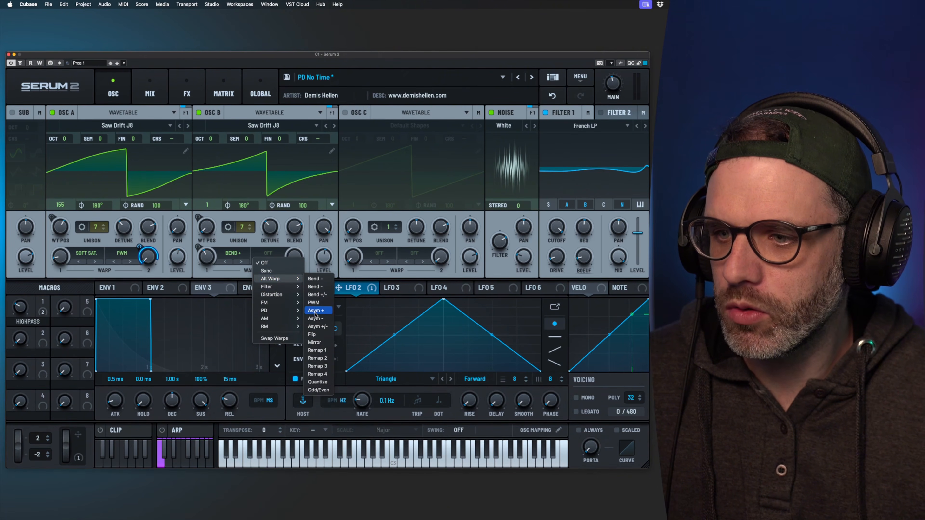
{"action": "left_click", "coordinate": [313, 302]}
Assign LFO 2 to Oscillator B's second warp, set that warp to 50%, and reduce the modulation depth
{"action": "left_click_drag", "start_coordinate": [342, 289], "coordinate": [286, 245]}
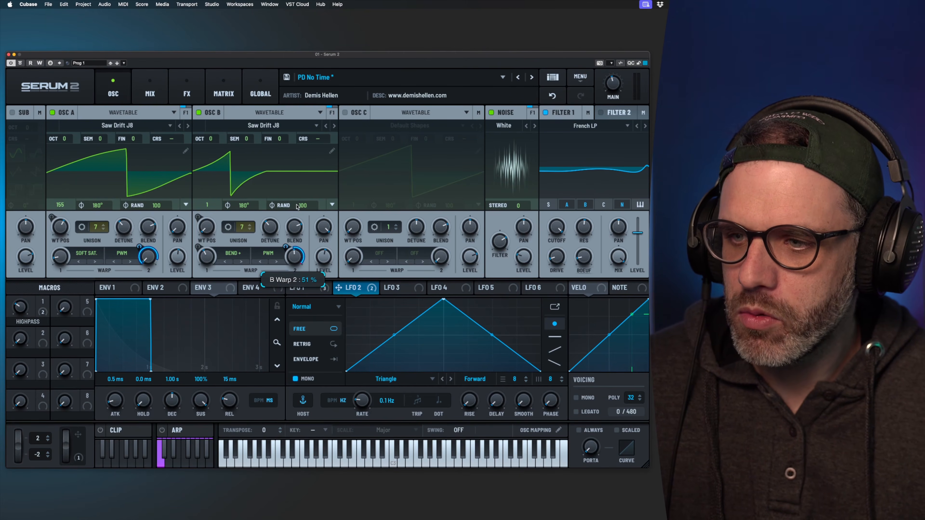
{"action": "mouse_move", "coordinate": [285, 246]}
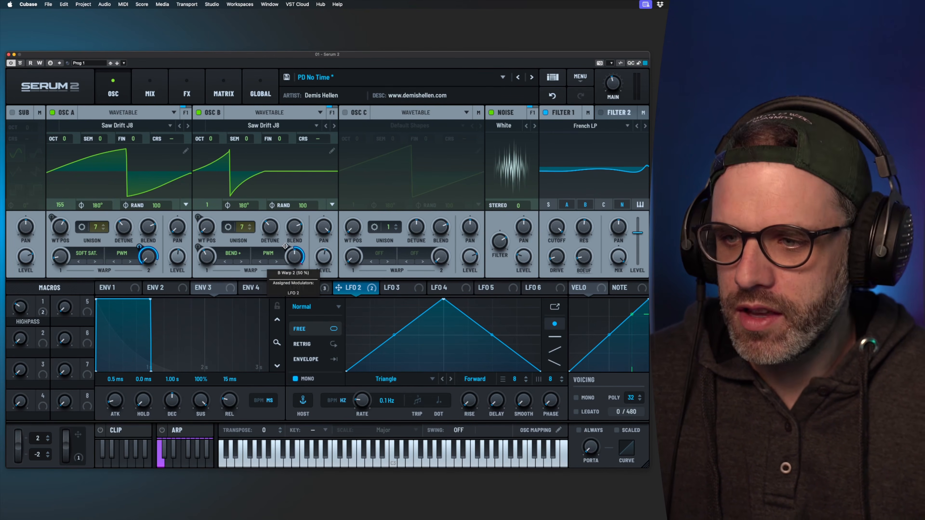
{"action": "left_click_drag", "start_coordinate": [285, 247], "coordinate": [286, 269]}
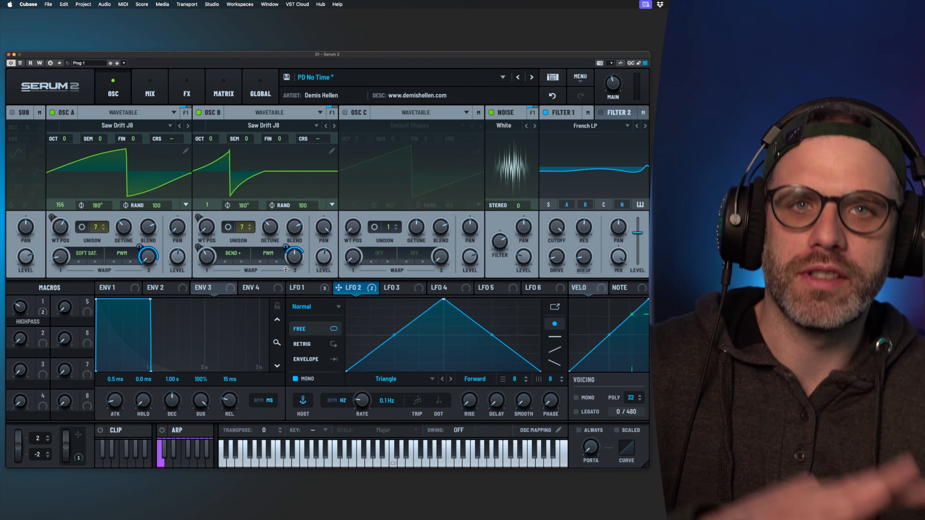
Check the polarity of the LFO 2 to B Warp 2 routing in the modulation matrix, and return to the oscillators
{"action": "left_click", "coordinate": [223, 91]}
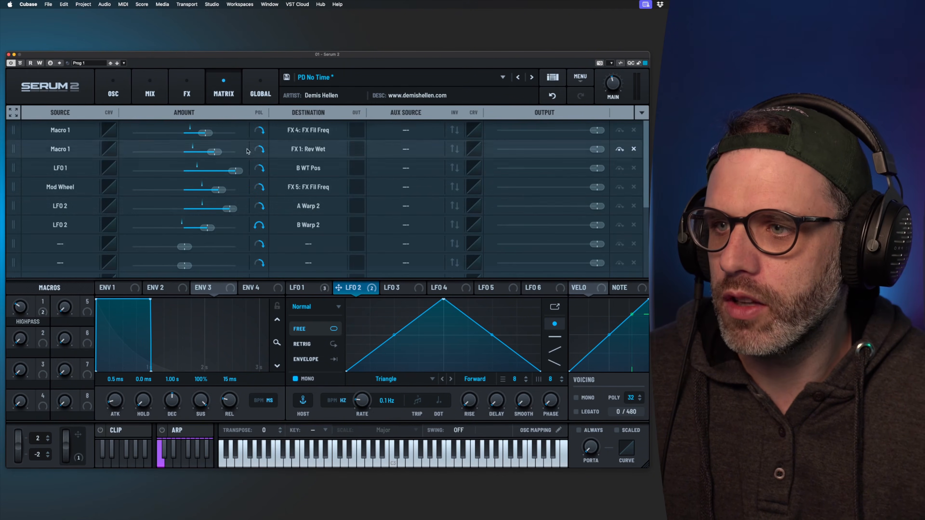
{"action": "left_click", "coordinate": [262, 227]}
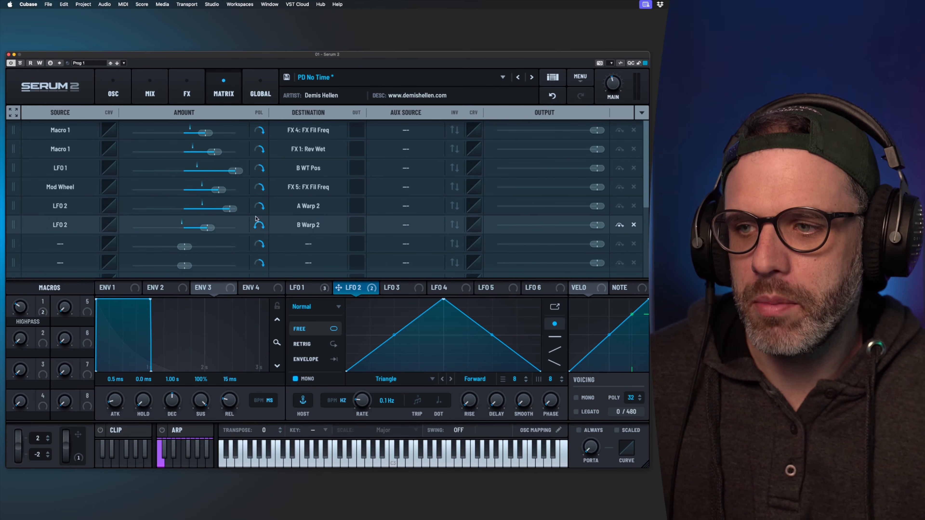
{"action": "left_click", "coordinate": [113, 91]}
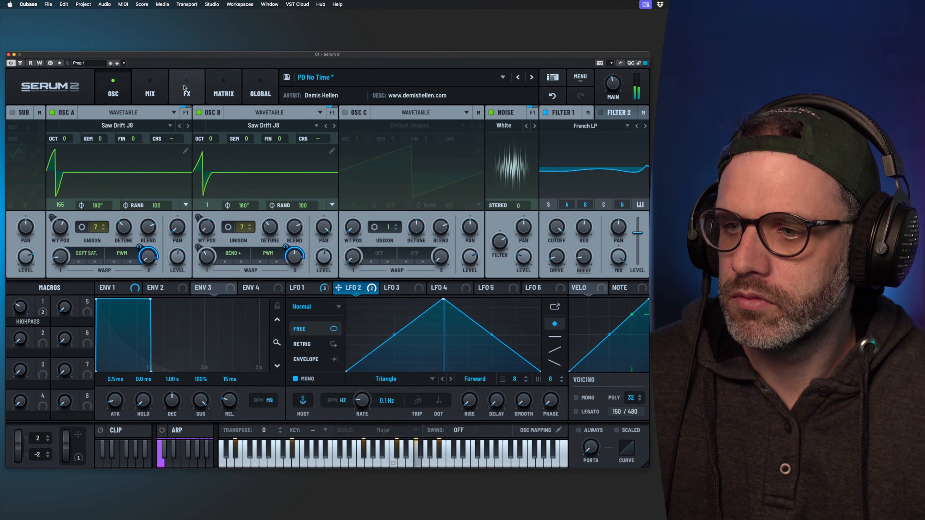
Invert LFO 2's modulation of Oscillator B's second warp so its pulse width moves opposite to Oscillator A's, and fine-tune the depth
{"action": "mouse_move", "coordinate": [285, 246]}
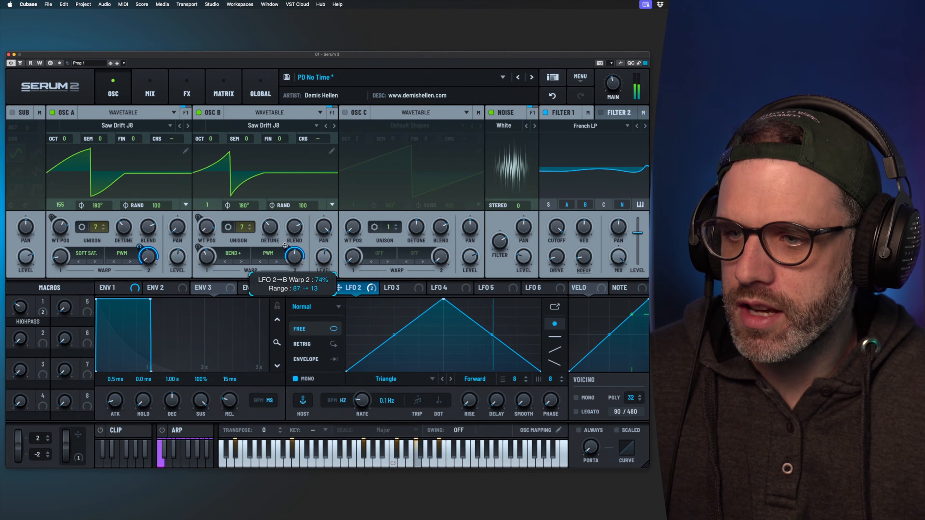
{"action": "left_click_drag", "start_coordinate": [285, 249], "coordinate": [285, 298]}
{"action": "left_click_drag", "start_coordinate": [290, 332], "coordinate": [292, 342]}
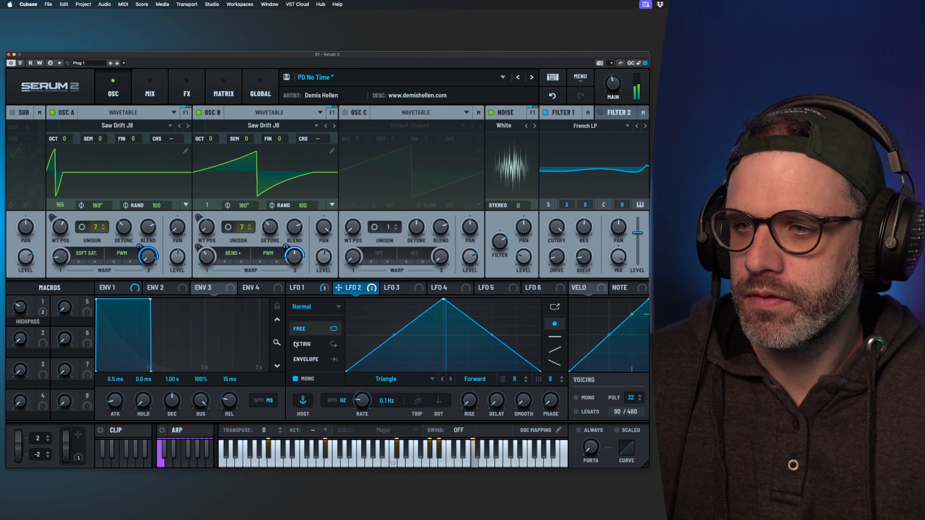
{"action": "left_click_drag", "start_coordinate": [286, 247], "coordinate": [287, 238]}
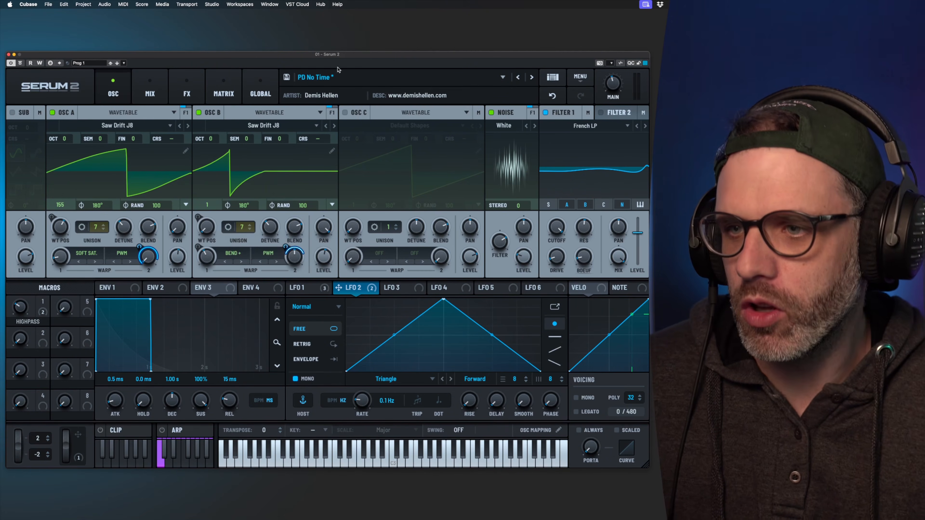
Enable Oscillator C with its Default Shapes wavetable and set its unison to 3 voices
{"action": "left_click", "coordinate": [345, 112]}
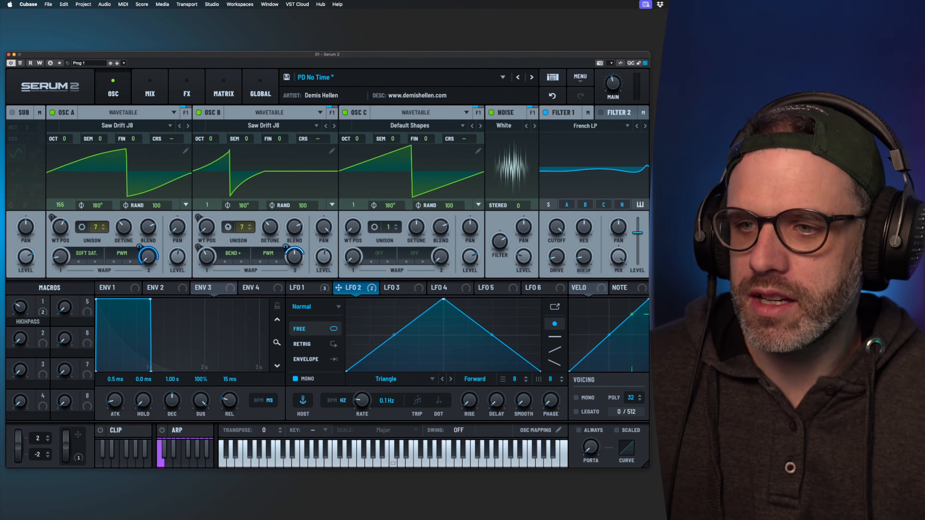
{"action": "left_click", "coordinate": [388, 228]}
{"action": "left_click_drag", "start_coordinate": [391, 233], "coordinate": [416, 247]}
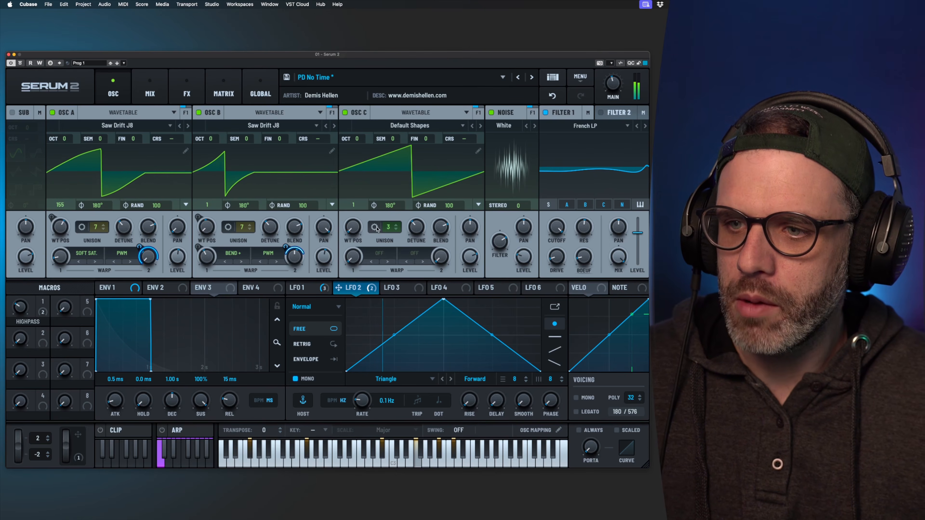
Set Oscillator C's unison mode to Super and its unison width to 21
{"action": "left_click", "coordinate": [375, 227]}
{"action": "left_click", "coordinate": [379, 150]}
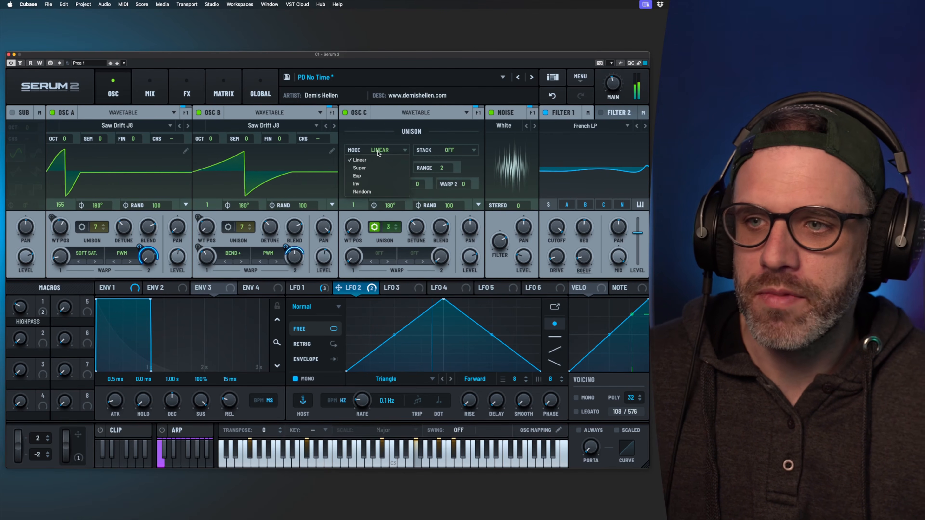
{"action": "left_click", "coordinate": [360, 168]}
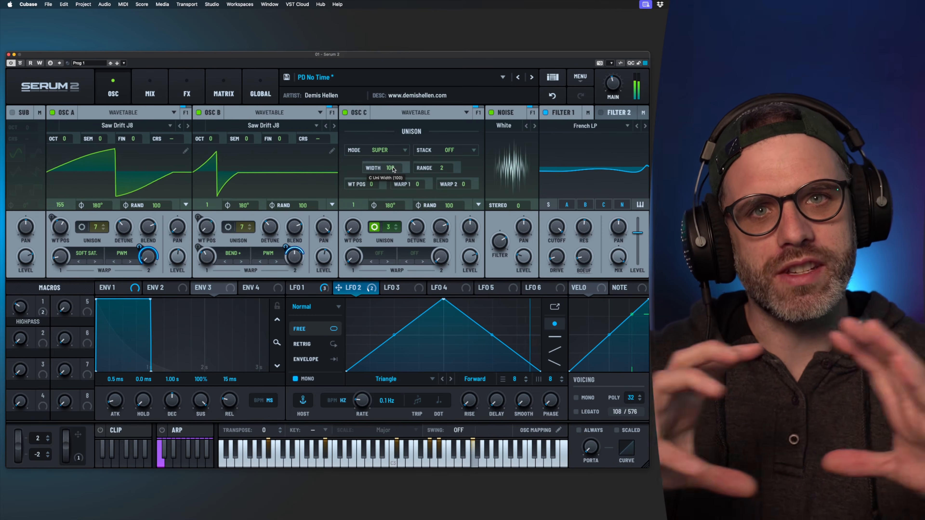
{"action": "left_click_drag", "start_coordinate": [393, 170], "coordinate": [401, 186]}
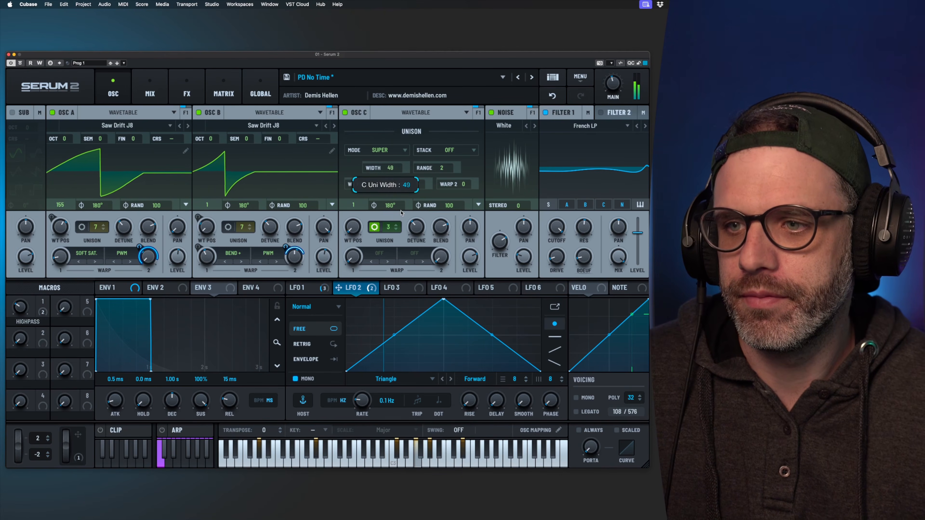
{"action": "left_click_drag", "start_coordinate": [403, 227], "coordinate": [403, 230]}
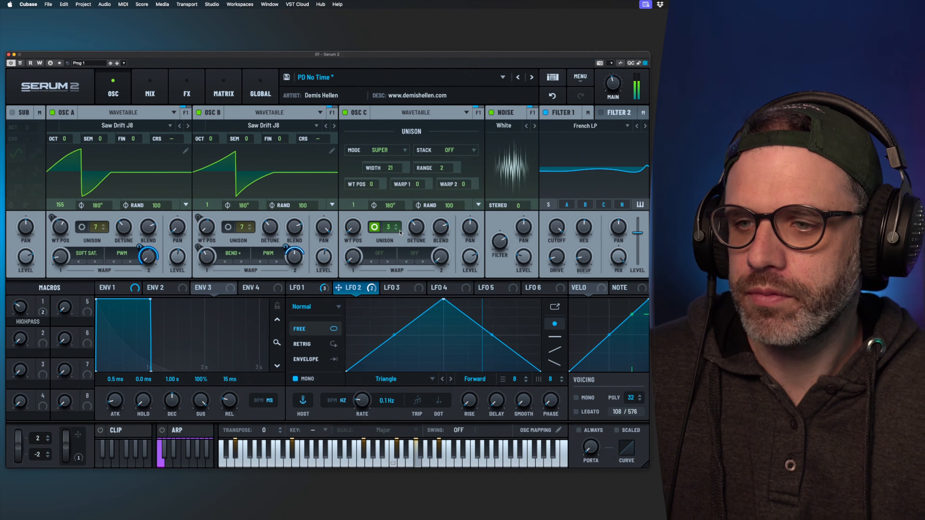
Compare the sound with Oscillator C off and on, and close its unison settings
{"action": "left_click", "coordinate": [345, 113]}
{"action": "left_click", "coordinate": [345, 112]}
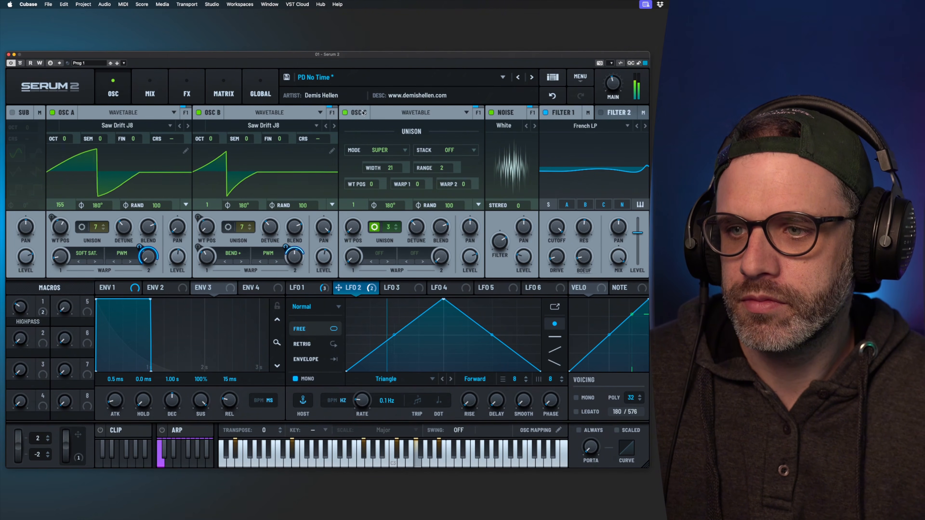
{"action": "left_click", "coordinate": [375, 228]}
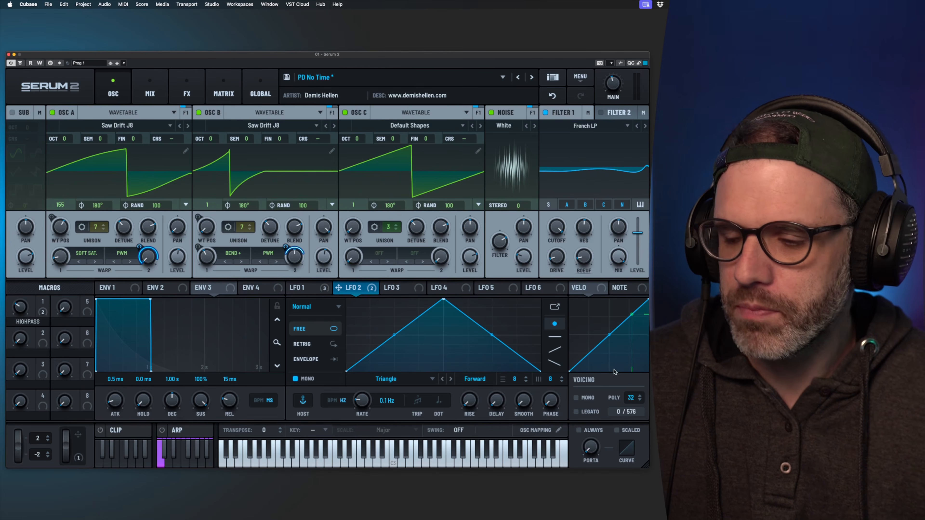
Adjust the Hall reverb's mix in the main effects chain and listen to the patch
{"action": "left_click", "coordinate": [188, 94]}
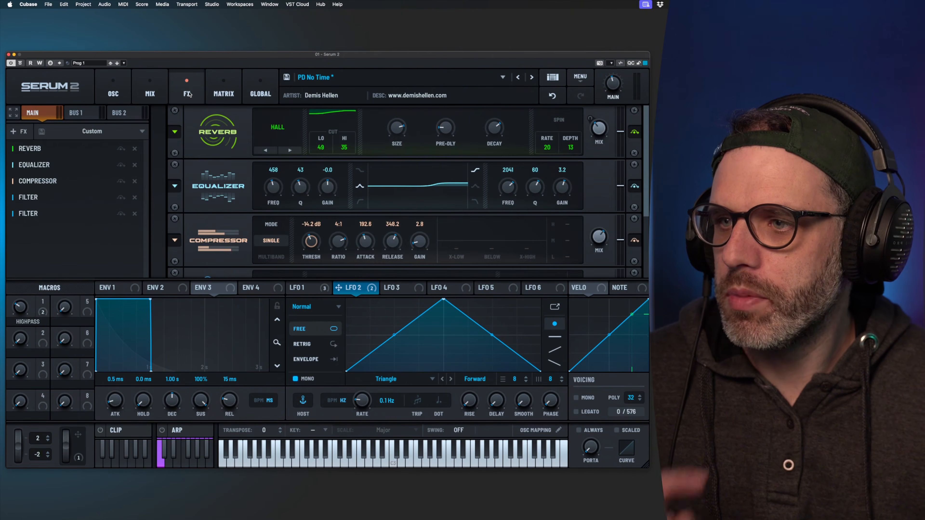
{"action": "mouse_move", "coordinate": [604, 135]}
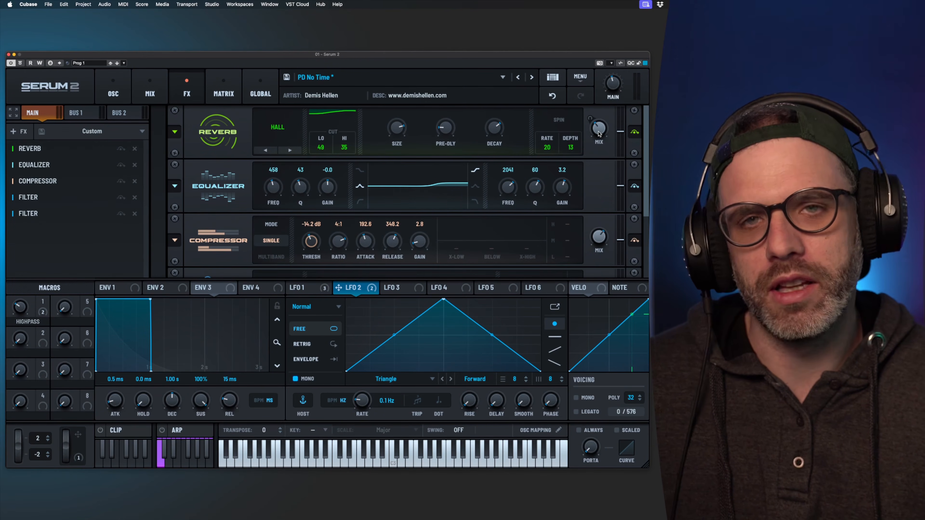
{"action": "left_click_drag", "start_coordinate": [600, 133], "coordinate": [600, 117]}
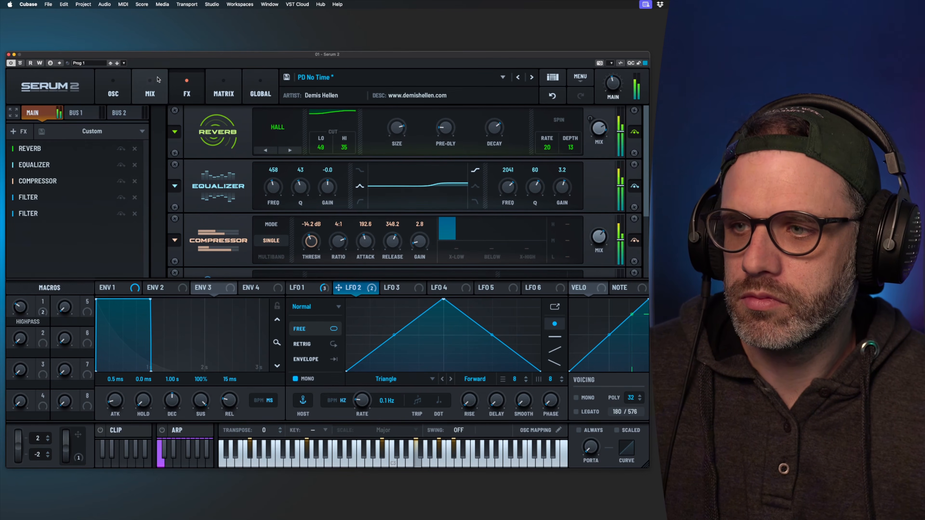
{"action": "key", "text": "space"}
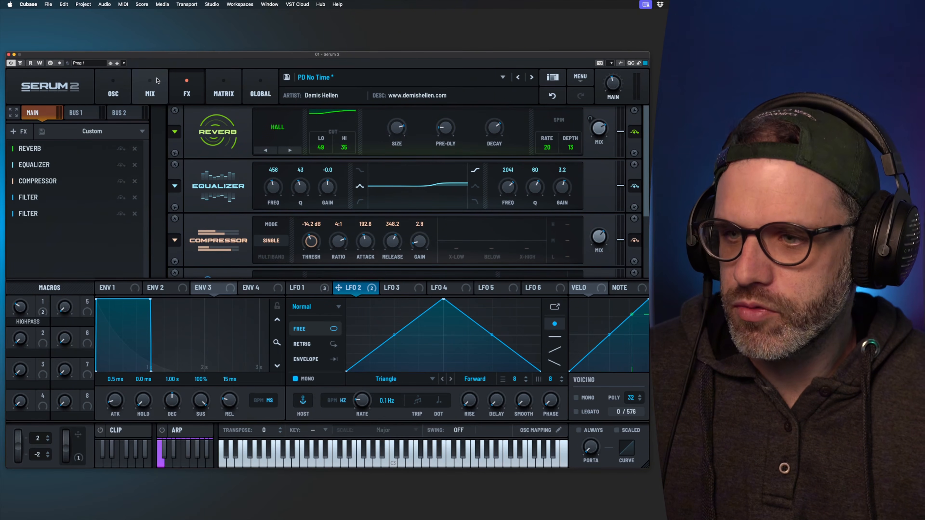
Add a Phaser after the filters, set its feedback to 22 %, and raise its frequency while listening
{"action": "scroll", "coordinate": [279, 241], "scroll_direction": "down", "scroll_amount": 5}
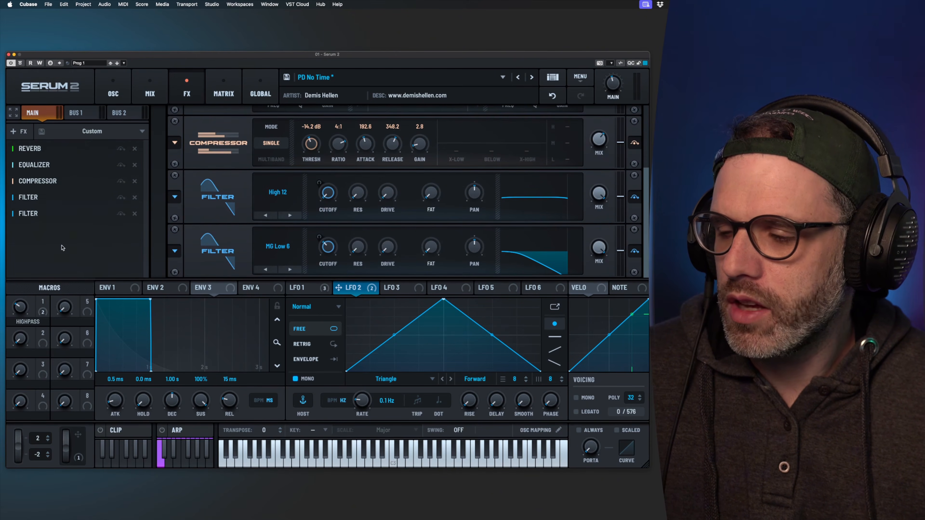
{"action": "left_click", "coordinate": [19, 131]}
{"action": "left_click", "coordinate": [29, 223]}
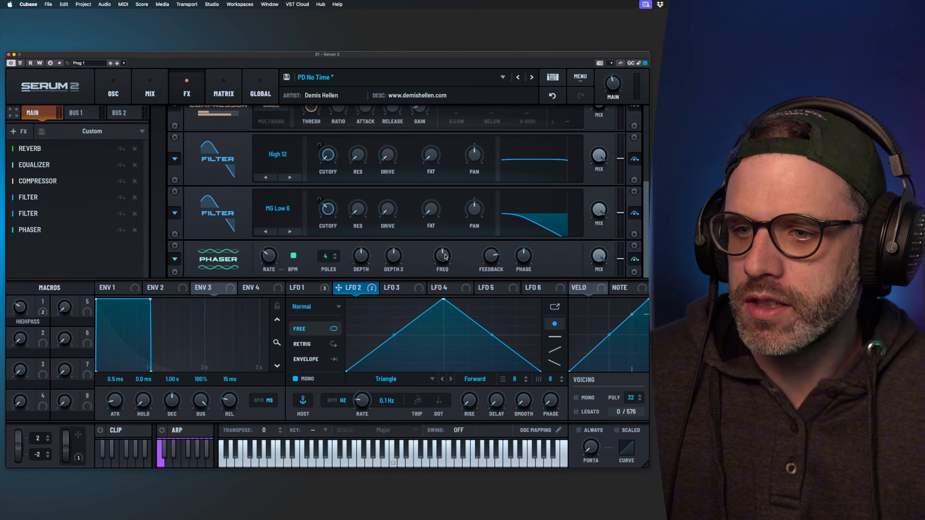
{"action": "left_click_drag", "start_coordinate": [491, 256], "coordinate": [487, 314]}
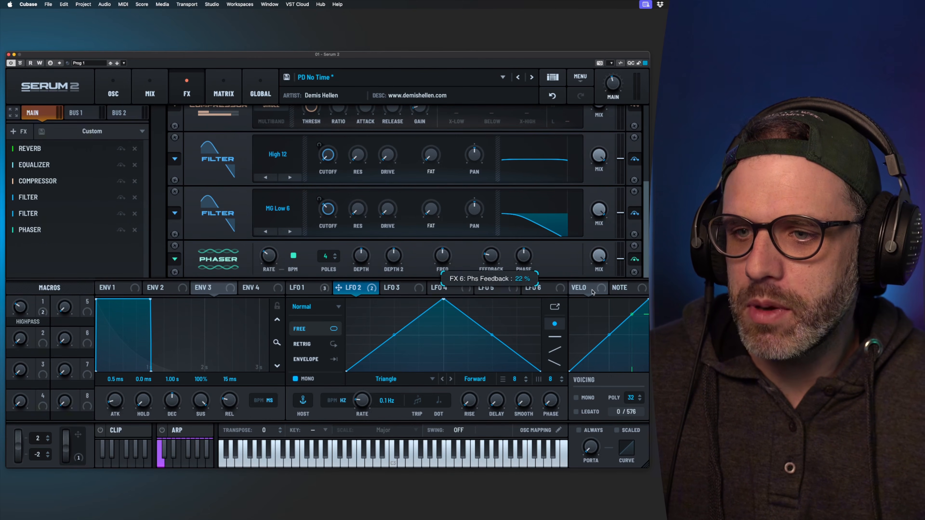
{"action": "key", "text": "space"}
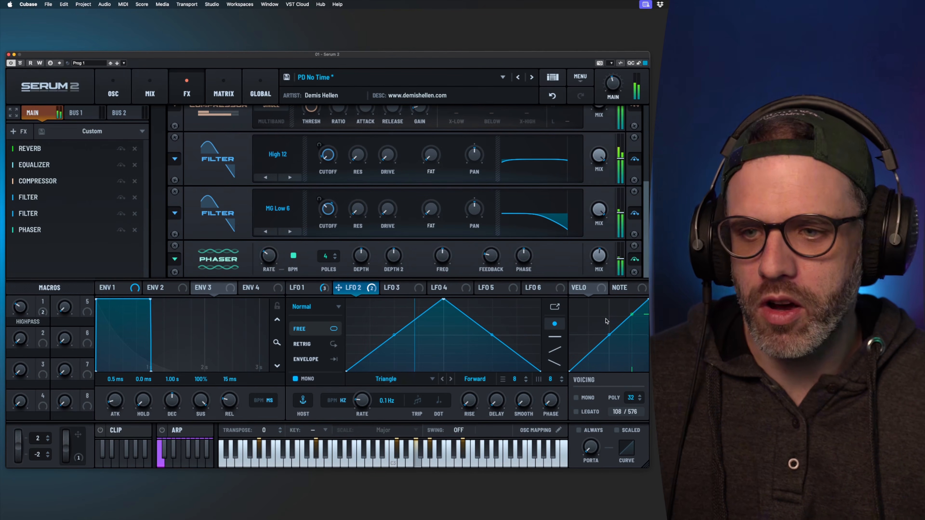
{"action": "mouse_move", "coordinate": [451, 243]}
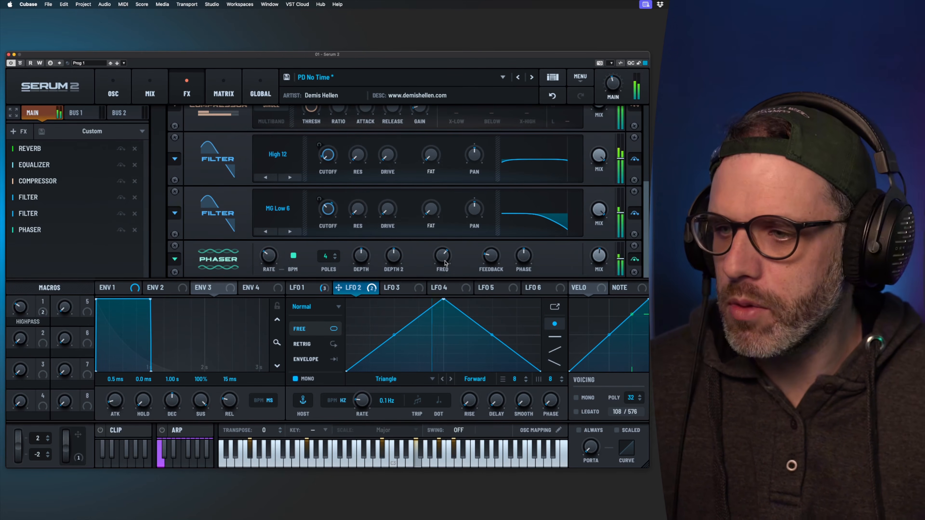
Add a Flanger after the Phaser and set its depth to 49 % and its mix to 34 %
{"action": "left_click", "coordinate": [11, 132]}
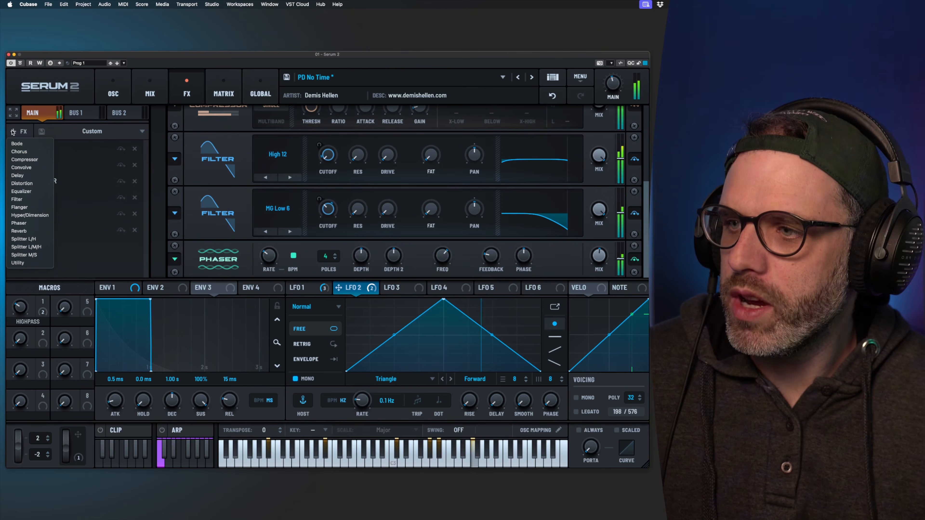
{"action": "left_click", "coordinate": [27, 209]}
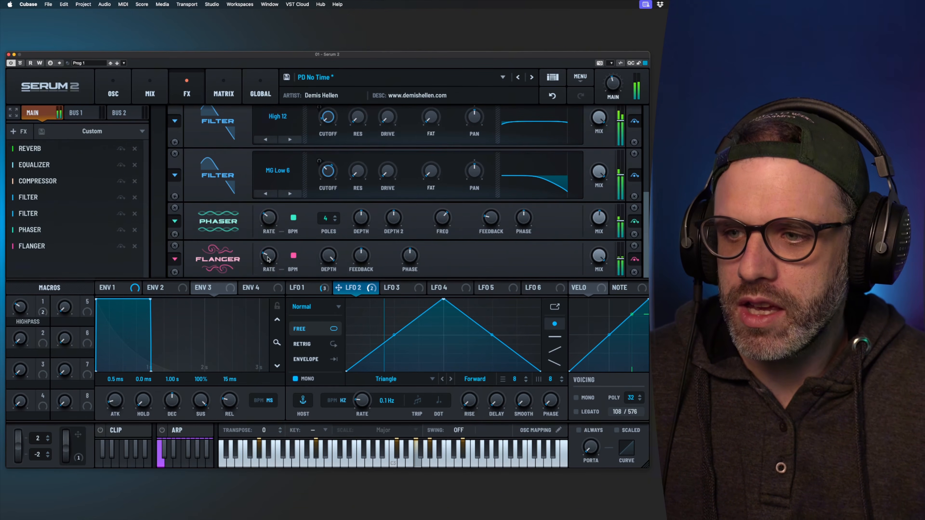
{"action": "mouse_move", "coordinate": [270, 256]}
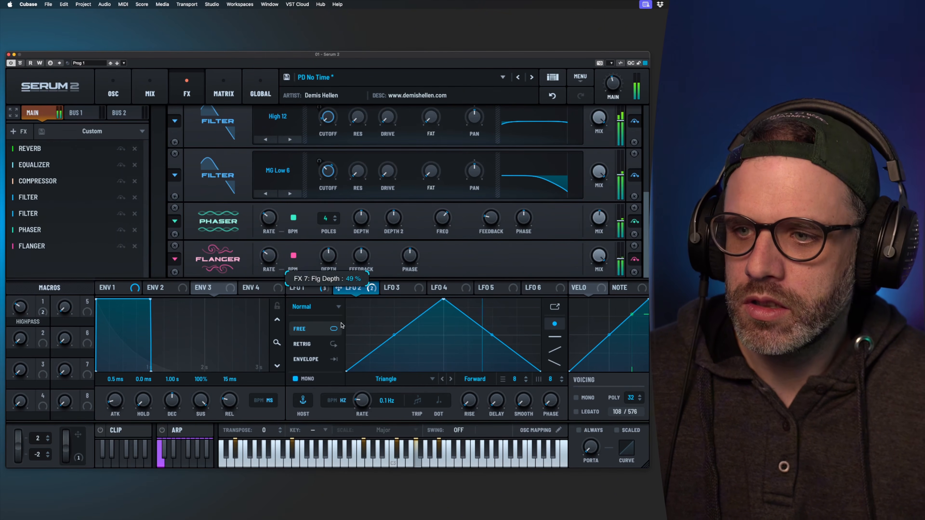
{"action": "left_click_drag", "start_coordinate": [602, 256], "coordinate": [597, 285]}
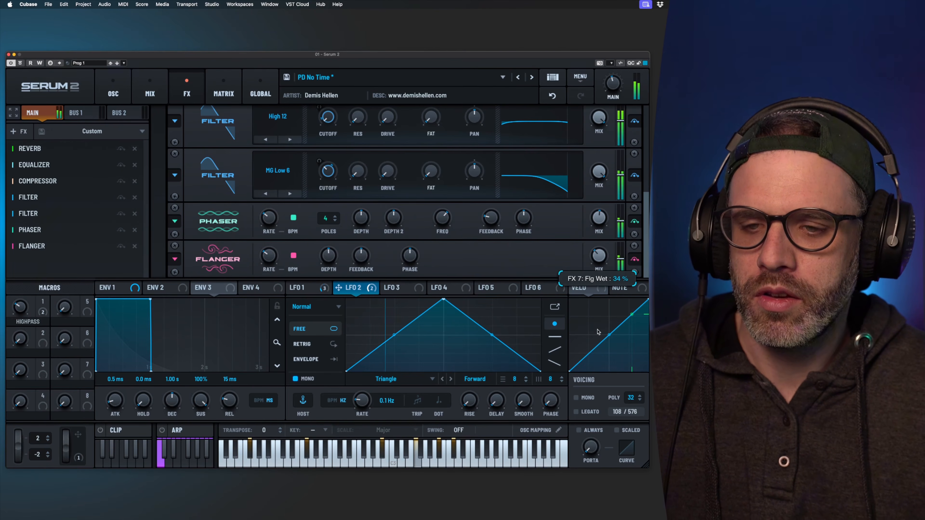
{"action": "left_click_drag", "start_coordinate": [597, 330], "coordinate": [597, 330]}
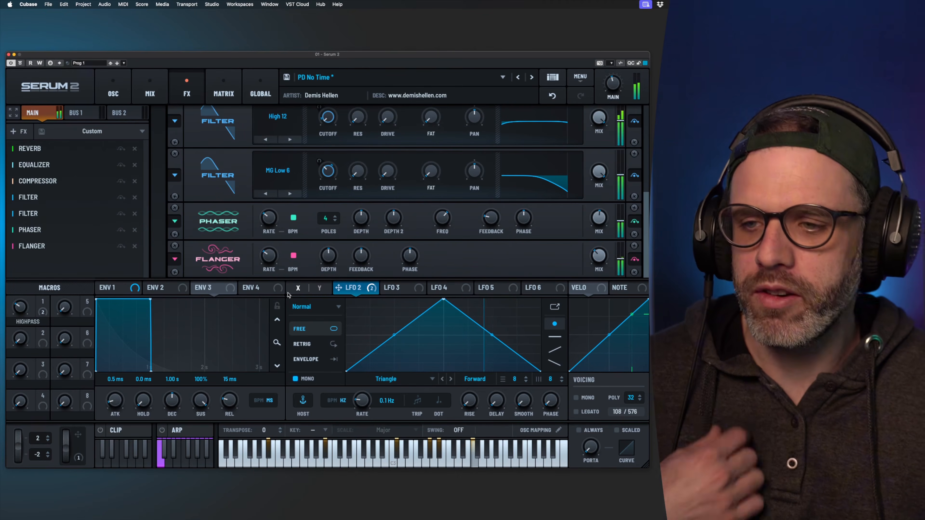
Assign LFO 1's X output to the Flanger's mix and adjust the modulation depth
{"action": "left_click", "coordinate": [295, 289]}
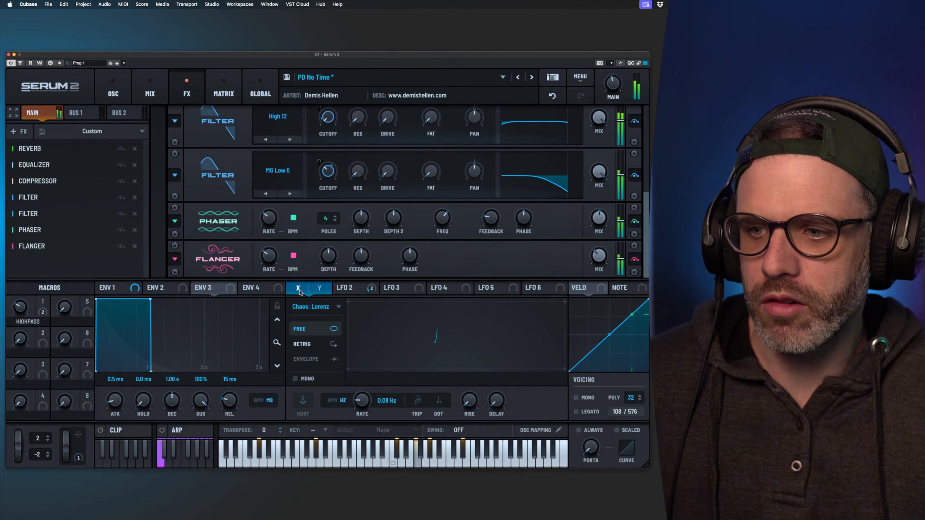
{"action": "left_click_drag", "start_coordinate": [302, 291], "coordinate": [632, 287]}
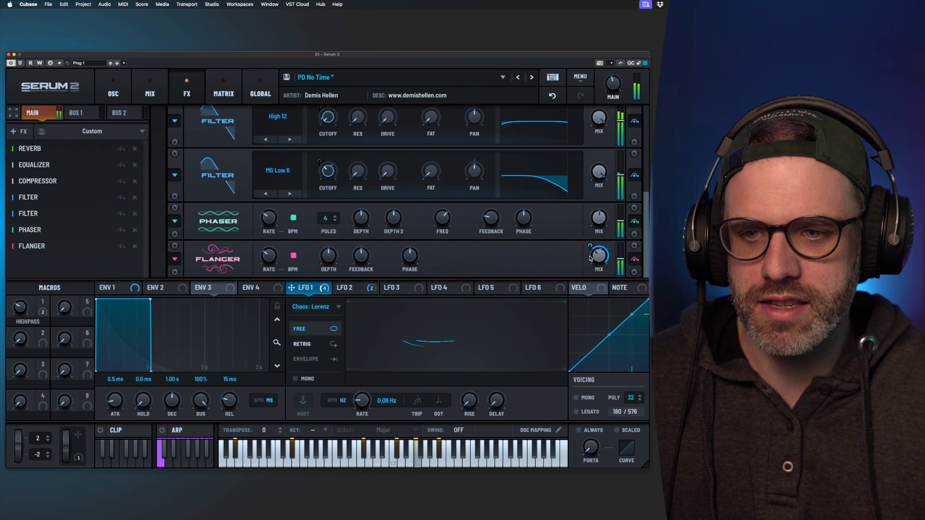
{"action": "mouse_move", "coordinate": [590, 249]}
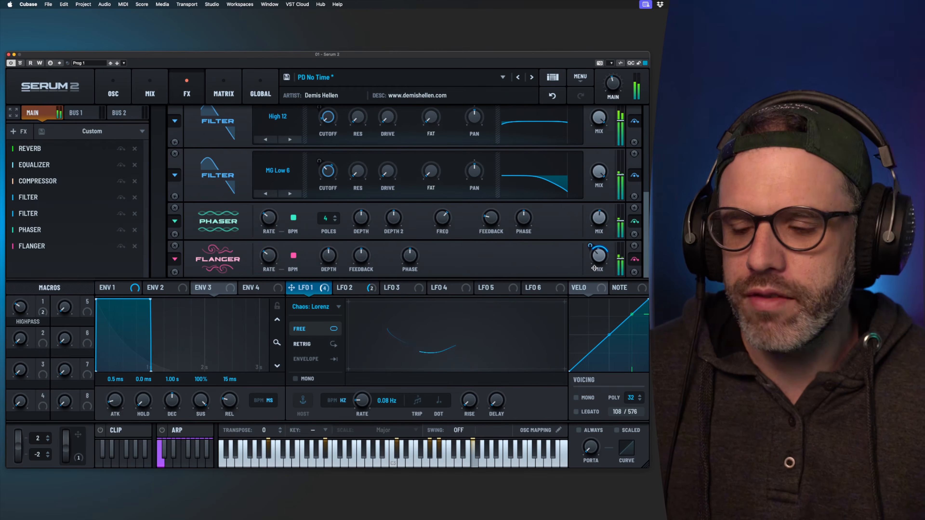
{"action": "left_click", "coordinate": [124, 91]}
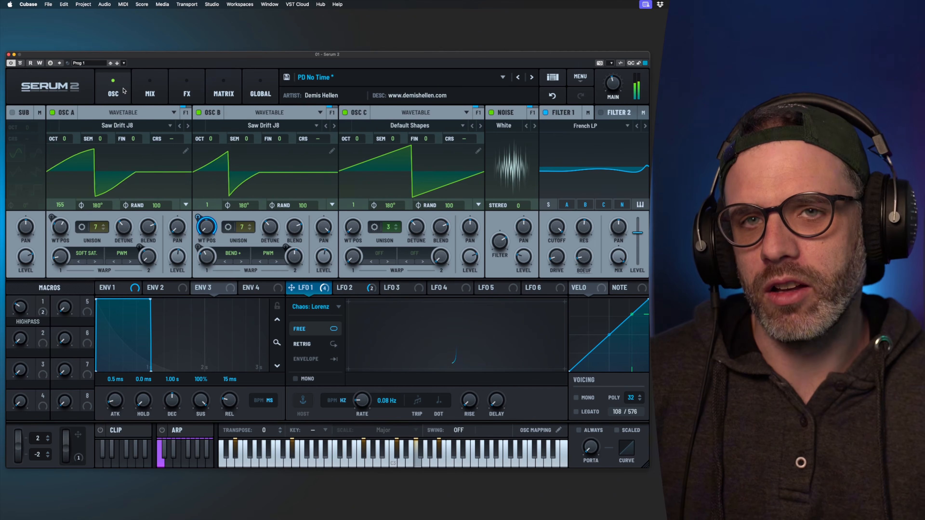
{"action": "left_click", "coordinate": [393, 290]}
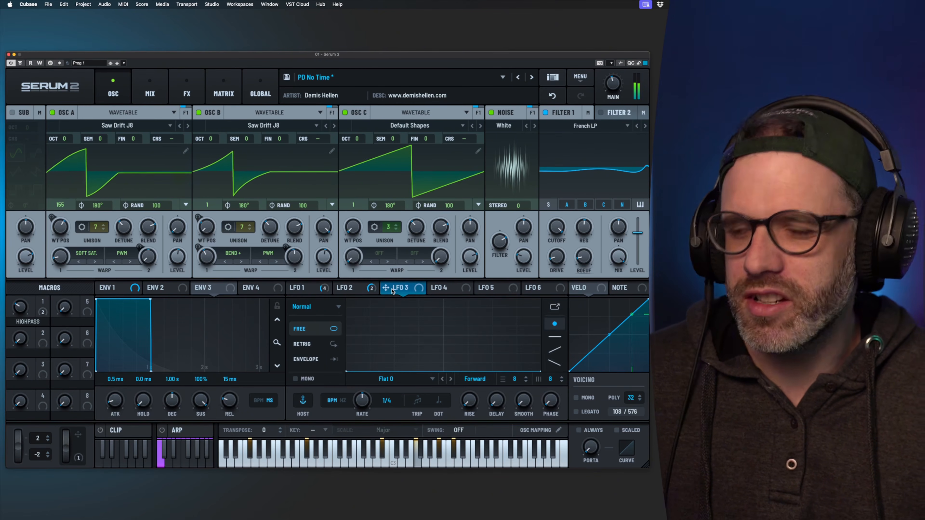
Add a Bode effect after the Flanger in the main effects chain
{"action": "left_click", "coordinate": [186, 92]}
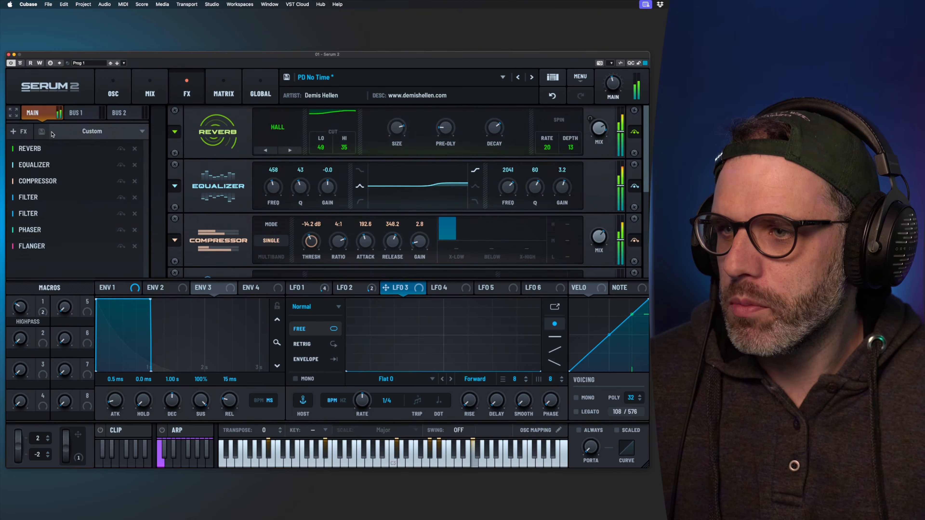
{"action": "left_click", "coordinate": [19, 131]}
{"action": "left_click", "coordinate": [28, 144]}
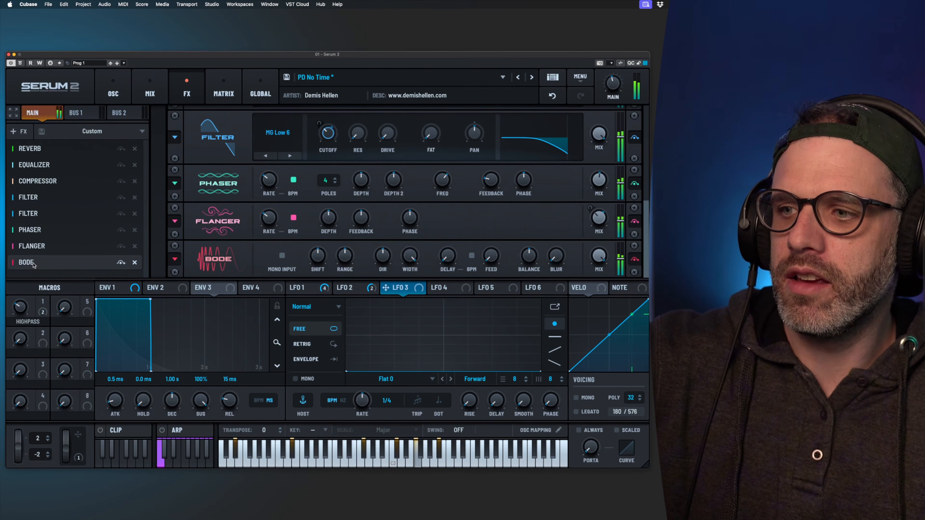
Try the Bode effect ahead of the Reverb and move it back to the end of the chain
{"action": "left_click_drag", "start_coordinate": [34, 266], "coordinate": [38, 150]}
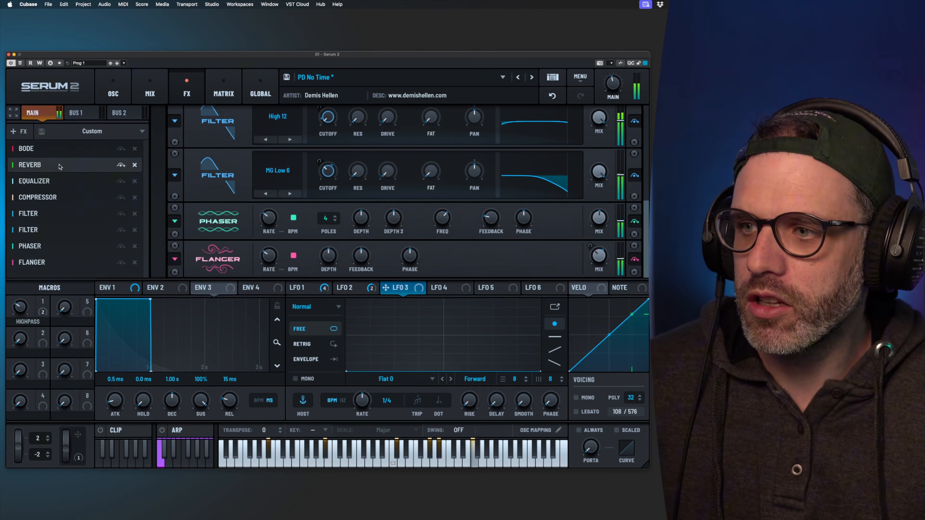
{"action": "left_click_drag", "start_coordinate": [51, 148], "coordinate": [50, 267]}
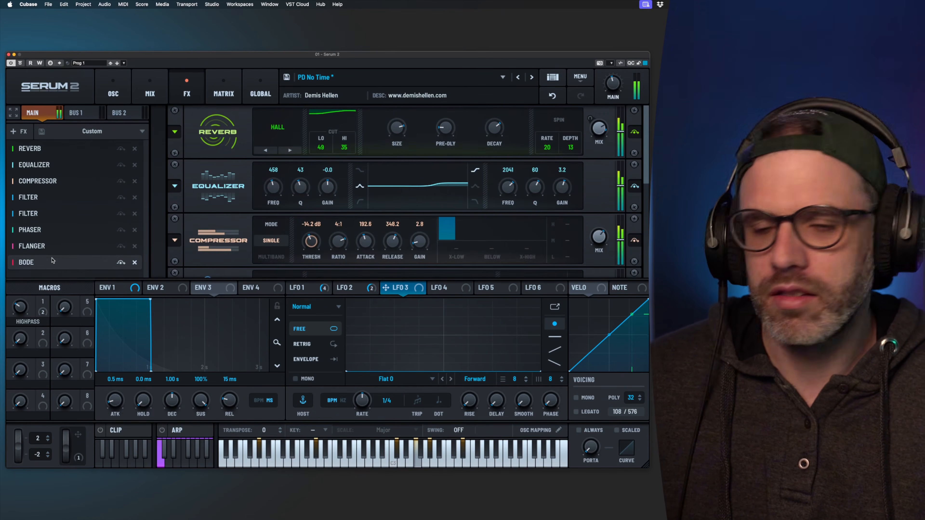
Expand the effects rack to review the whole chain from Reverb to Bode, and restore the normal view
{"action": "scroll", "coordinate": [215, 238], "scroll_direction": "down", "scroll_amount": 5}
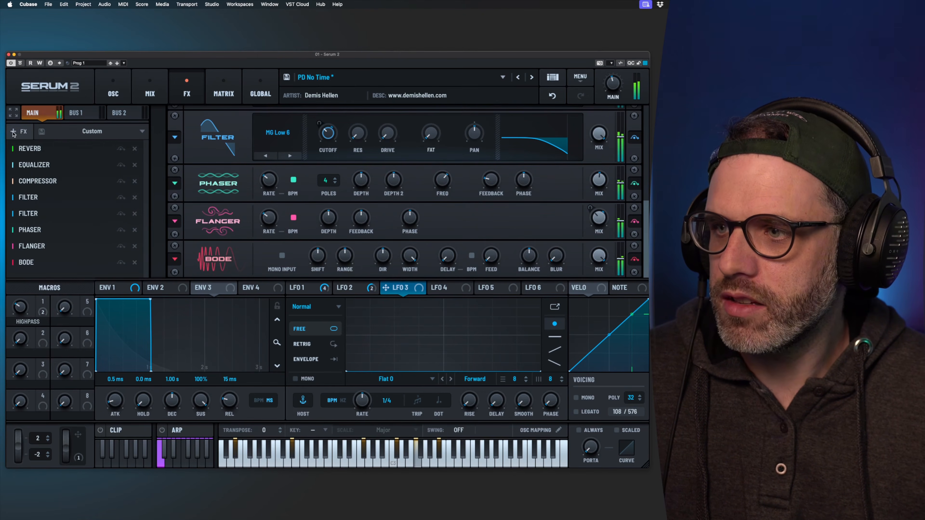
{"action": "left_click", "coordinate": [13, 113]}
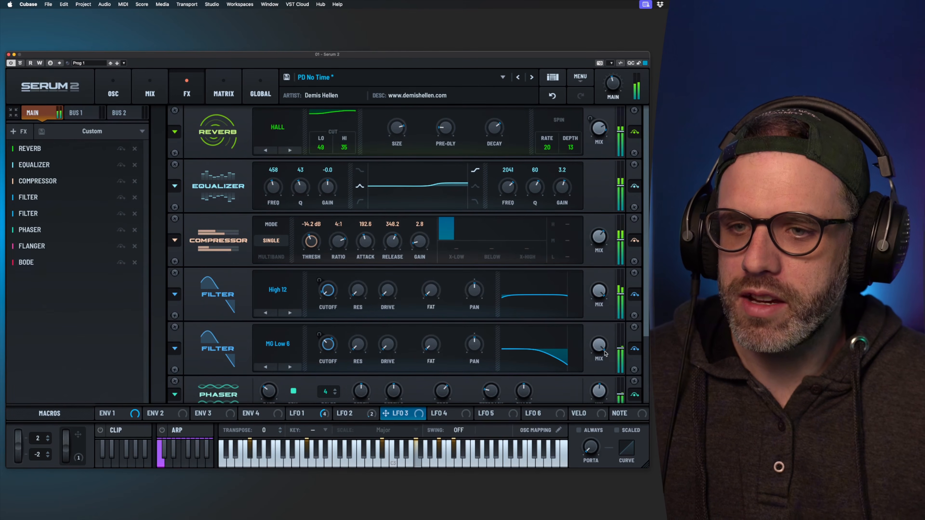
{"action": "scroll", "coordinate": [236, 303], "scroll_direction": "down", "scroll_amount": 3}
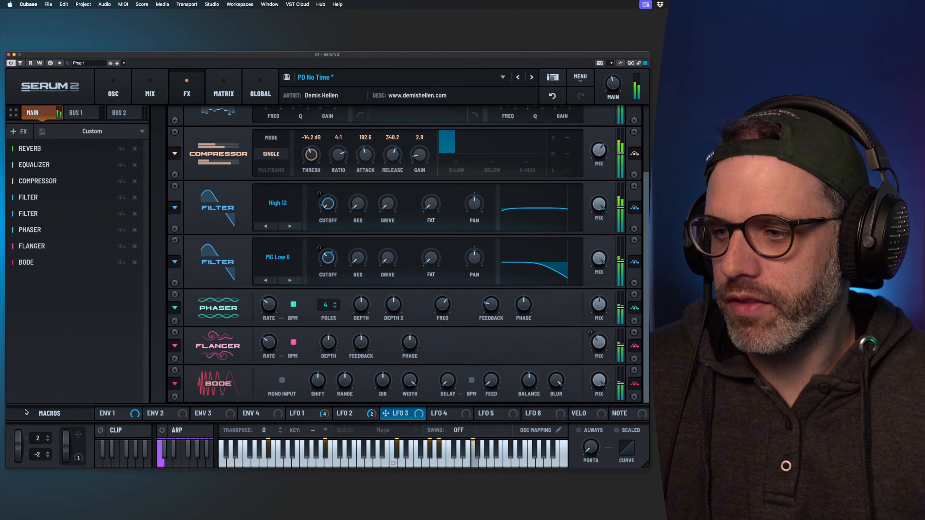
{"action": "left_click", "coordinate": [13, 112]}
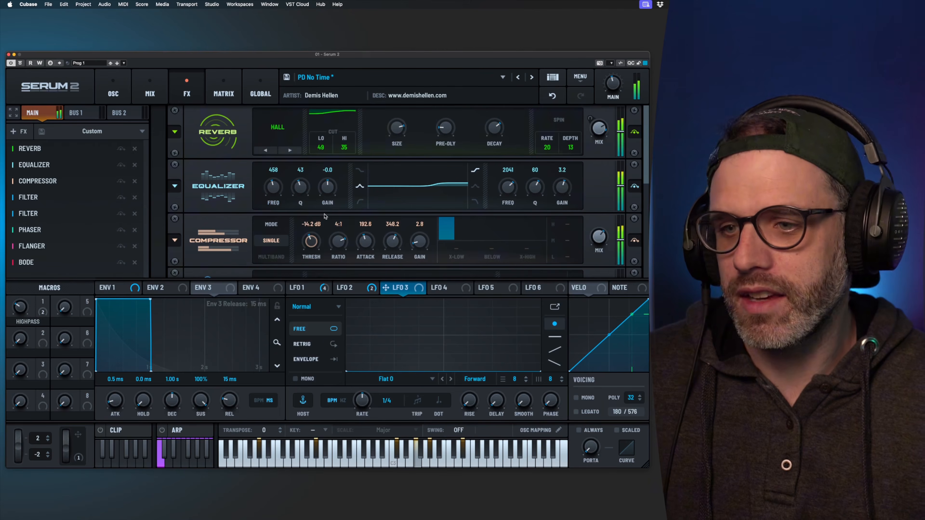
Assign LFO 1's X output to the Bode effect's blur and increase the modulation depth
{"action": "scroll", "coordinate": [325, 216], "scroll_direction": "down", "scroll_amount": 5}
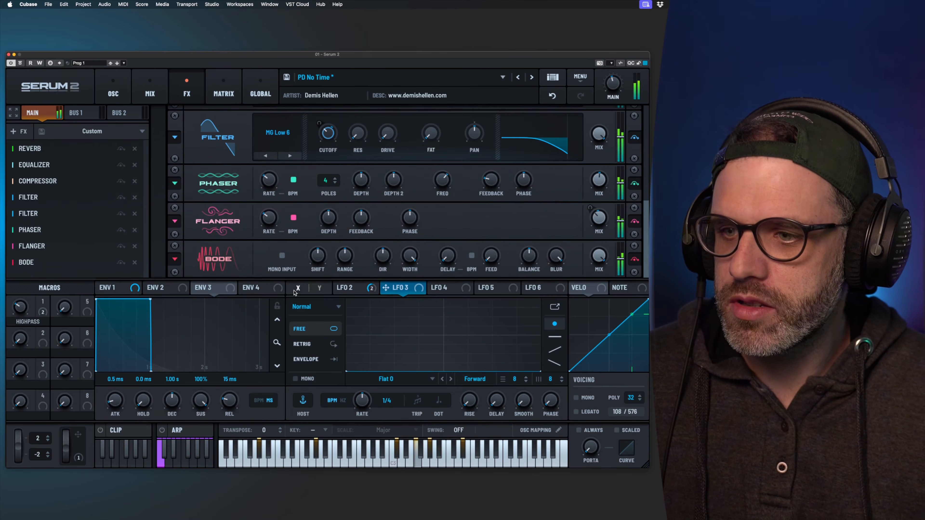
{"action": "left_click", "coordinate": [294, 292]}
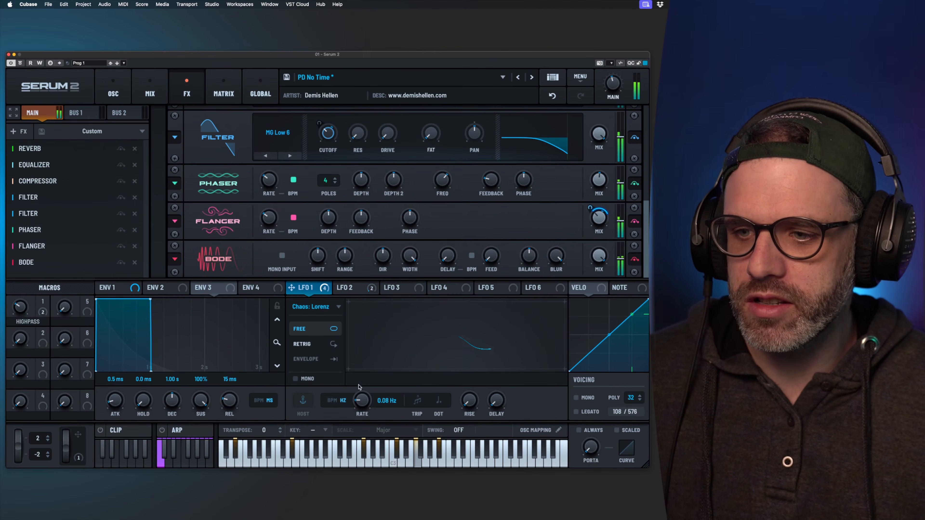
{"action": "left_click_drag", "start_coordinate": [299, 288], "coordinate": [557, 256]}
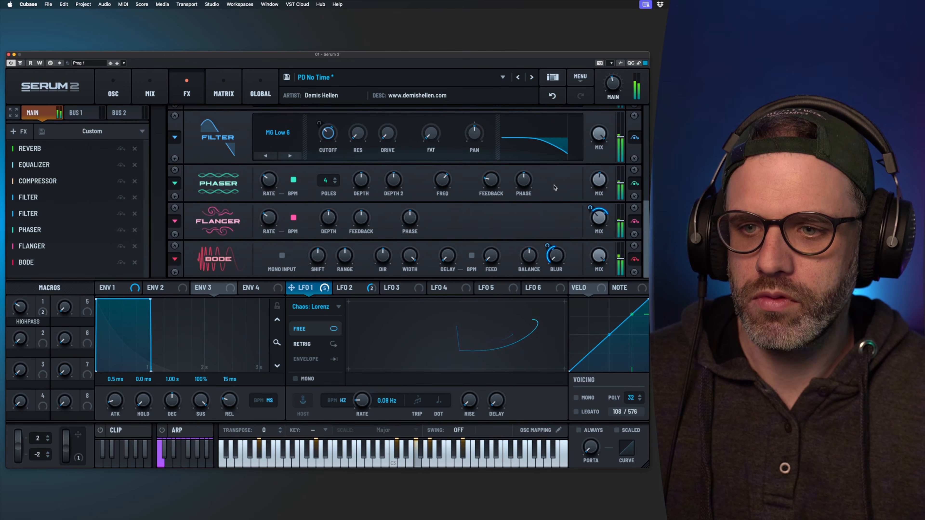
{"action": "mouse_move", "coordinate": [547, 244]}
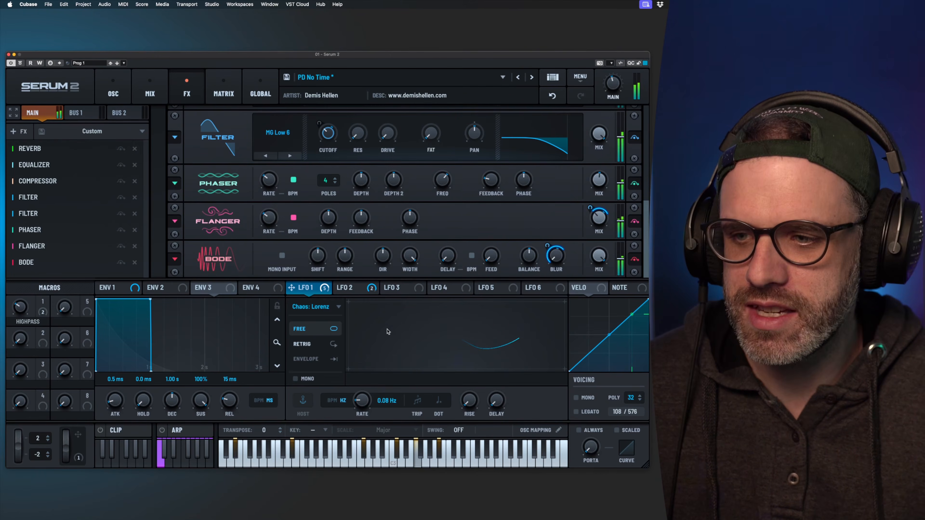
Switch LFO 1 to mono, listen to the patch with all effects, and return to the oscillators
{"action": "left_click", "coordinate": [296, 380]}
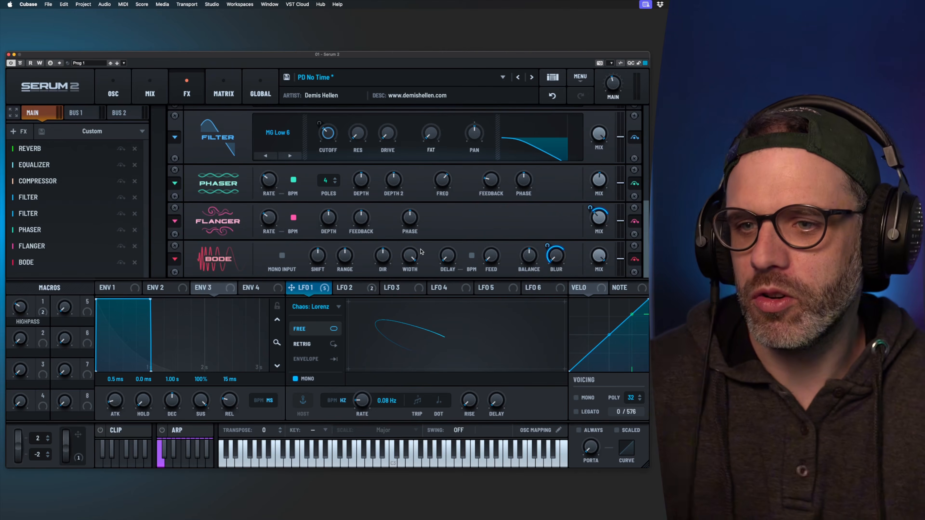
{"action": "mouse_move", "coordinate": [421, 251]}
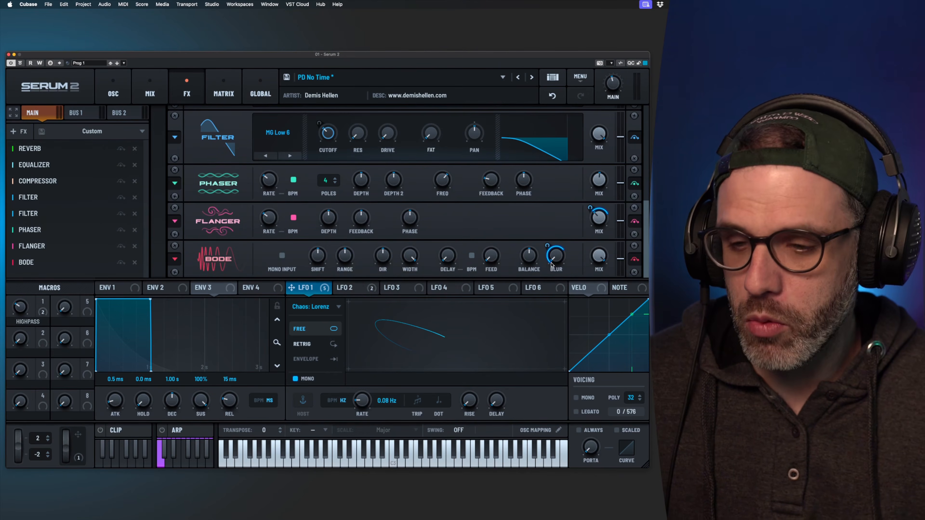
{"action": "key", "text": "space"}
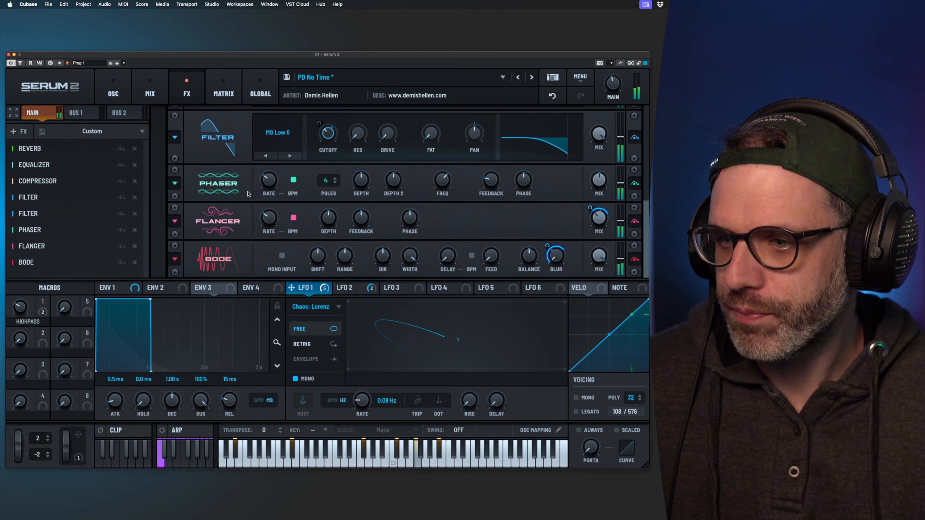
{"action": "left_click", "coordinate": [112, 91]}
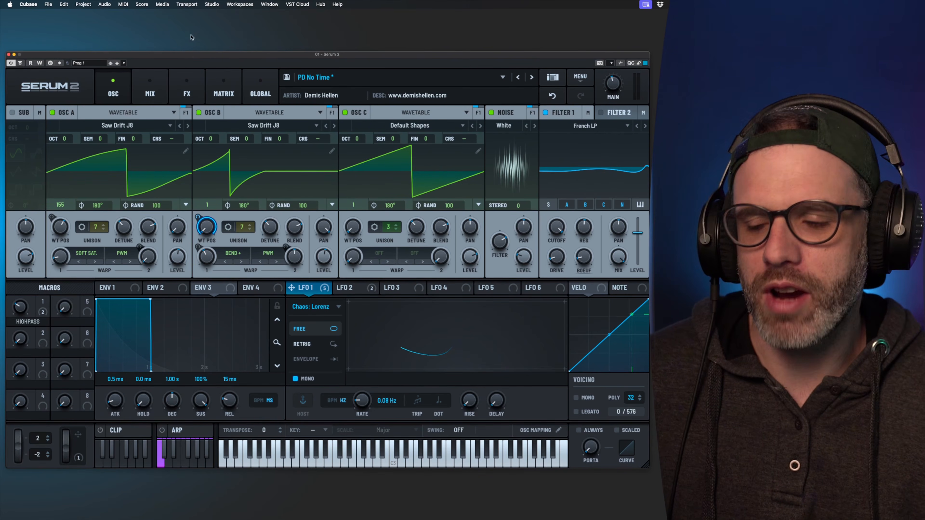
Make Macro 5 the auxiliary source for LFO 1's modulation of the Bode blur, and turn the macro fully up
{"action": "left_click", "coordinate": [224, 91]}
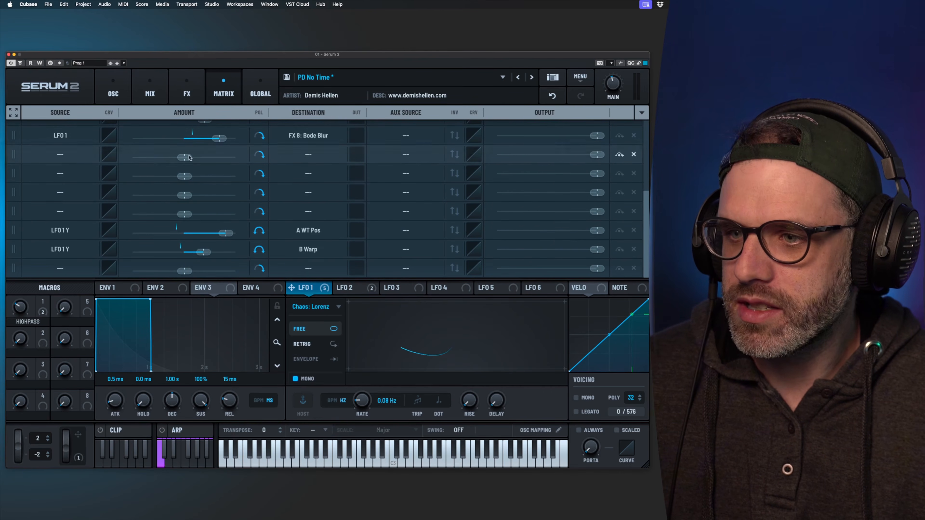
{"action": "left_click_drag", "start_coordinate": [87, 301], "coordinate": [404, 139]}
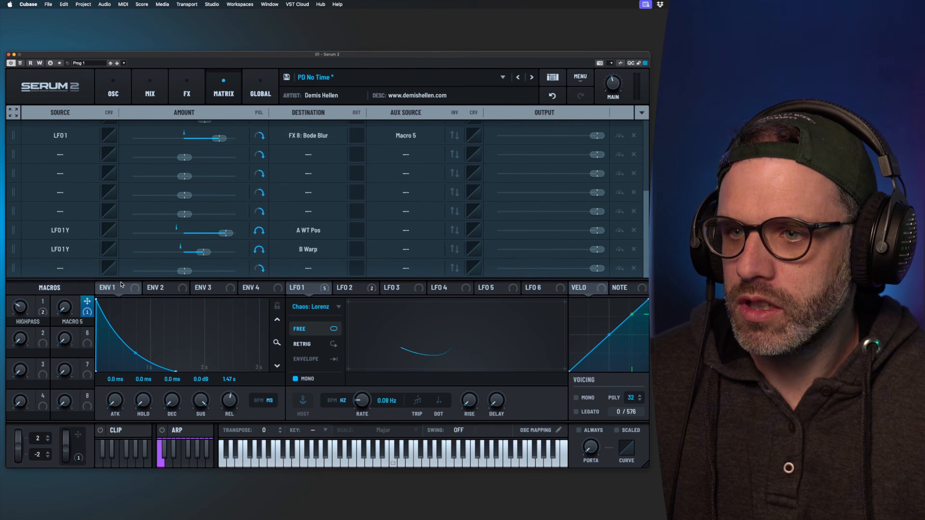
{"action": "left_click_drag", "start_coordinate": [64, 330], "coordinate": [55, 123]}
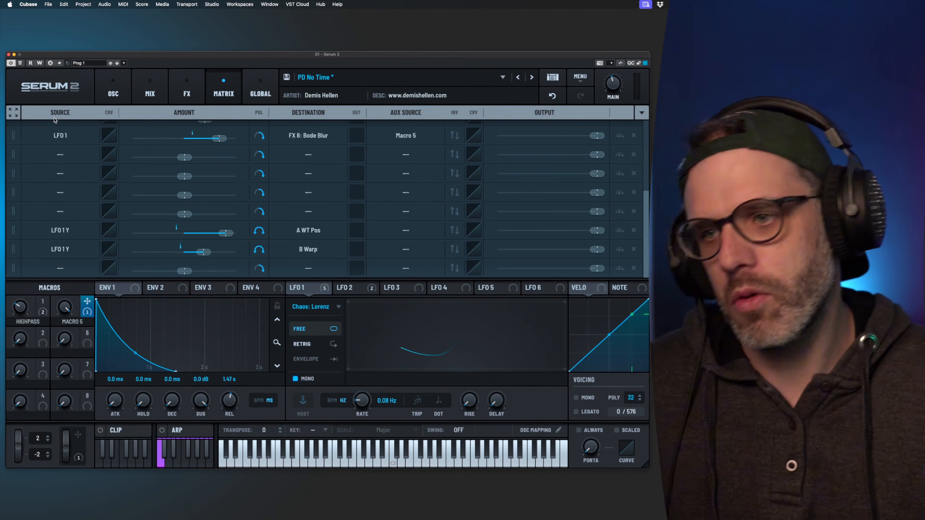
Rename Macro 5 as Blur Amount
{"action": "double_click", "coordinate": [72, 322]}
{"action": "type", "text": "blur amount"}
{"action": "key", "text": "Return"}
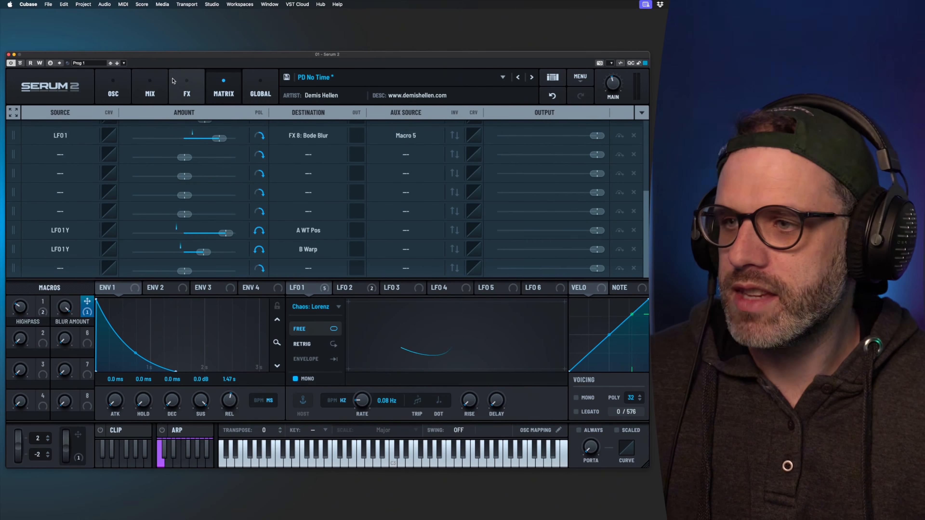
Assign Macro 2 to the mix level of the Phaser effect
{"action": "left_click", "coordinate": [187, 90]}
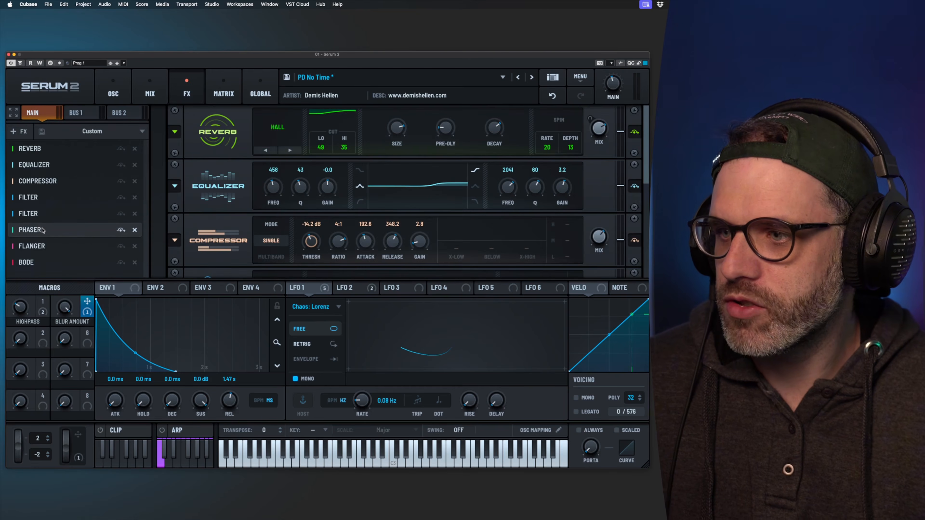
{"action": "left_click_drag", "start_coordinate": [42, 336], "coordinate": [604, 254]}
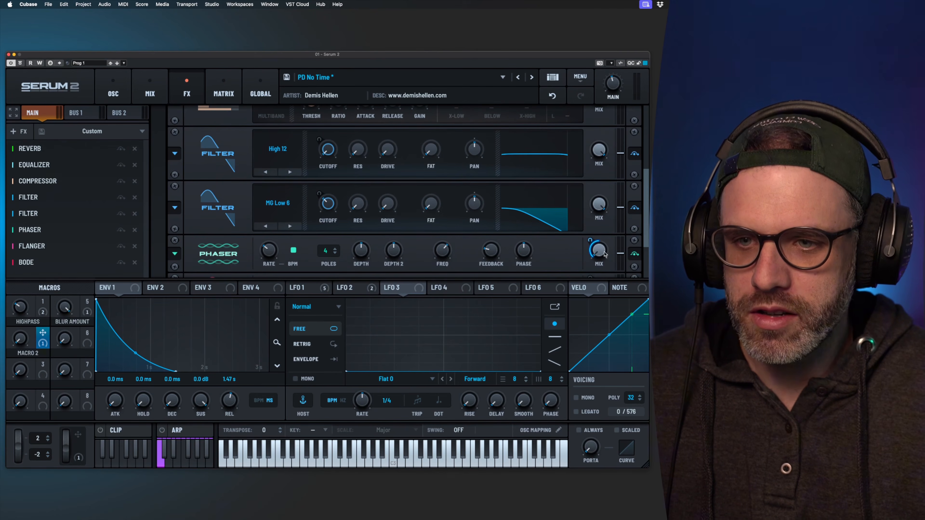
{"action": "mouse_move", "coordinate": [588, 237]}
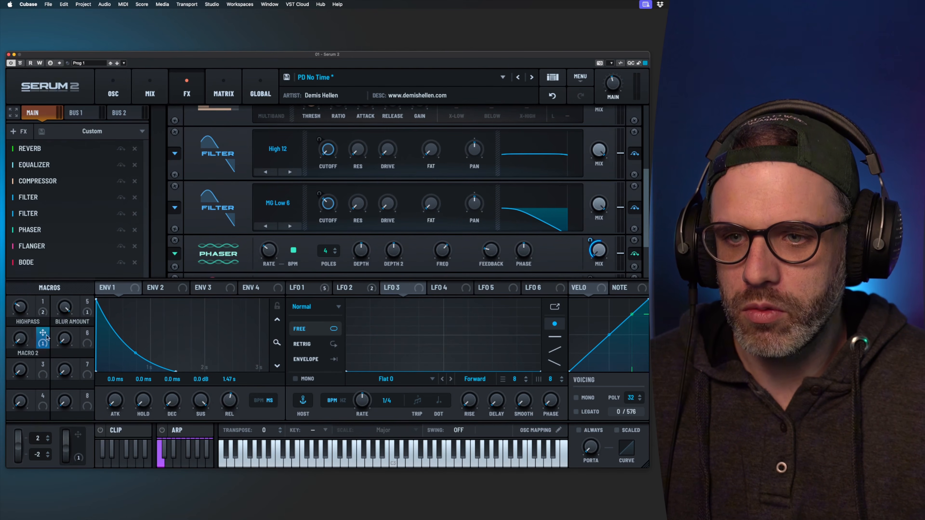
Rename Macro 2 as Phaser Mix
{"action": "double_click", "coordinate": [27, 354]}
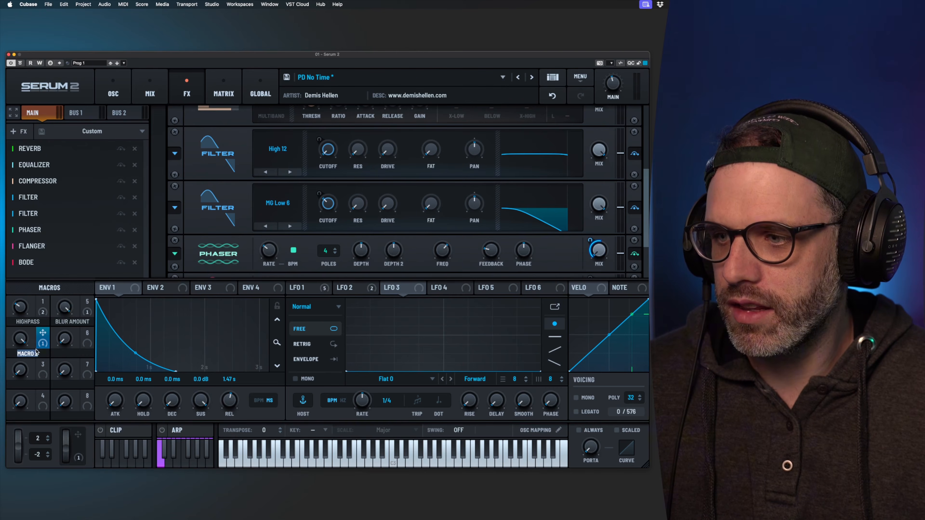
{"action": "type", "text": "phaser mix"}
{"action": "key", "text": "Return"}
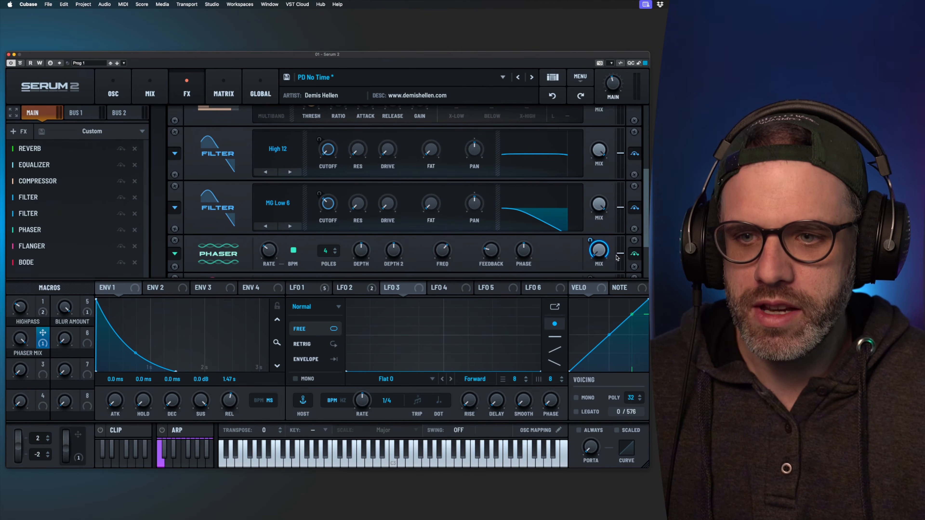
Assign Macro 2 to the Flanger's mix as well, and rename the macro as Movement
{"action": "scroll", "coordinate": [176, 171], "scroll_direction": "down", "scroll_amount": 2}
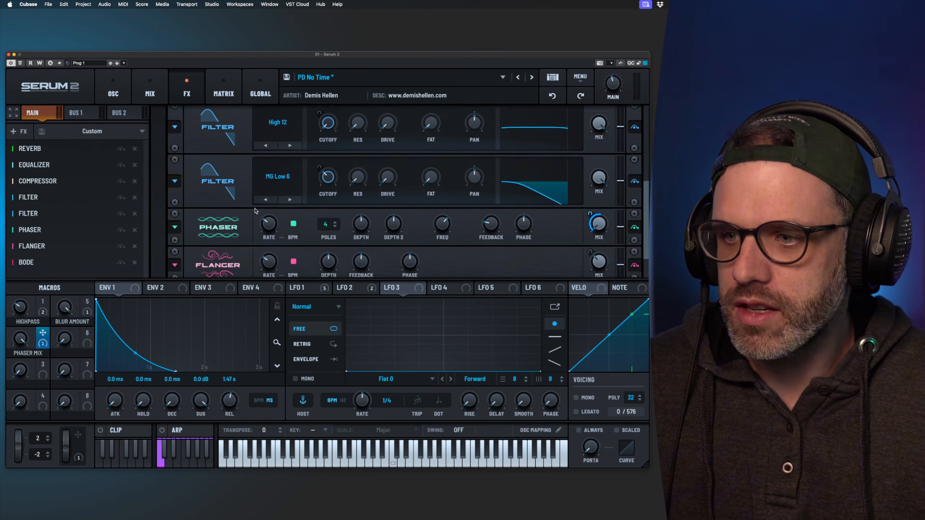
{"action": "left_click_drag", "start_coordinate": [39, 337], "coordinate": [594, 251]}
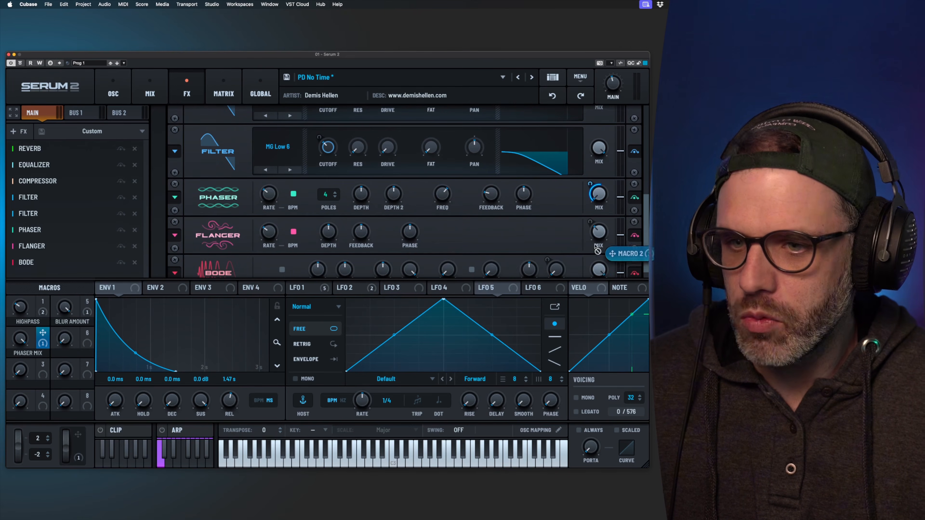
{"action": "mouse_move", "coordinate": [590, 221]}
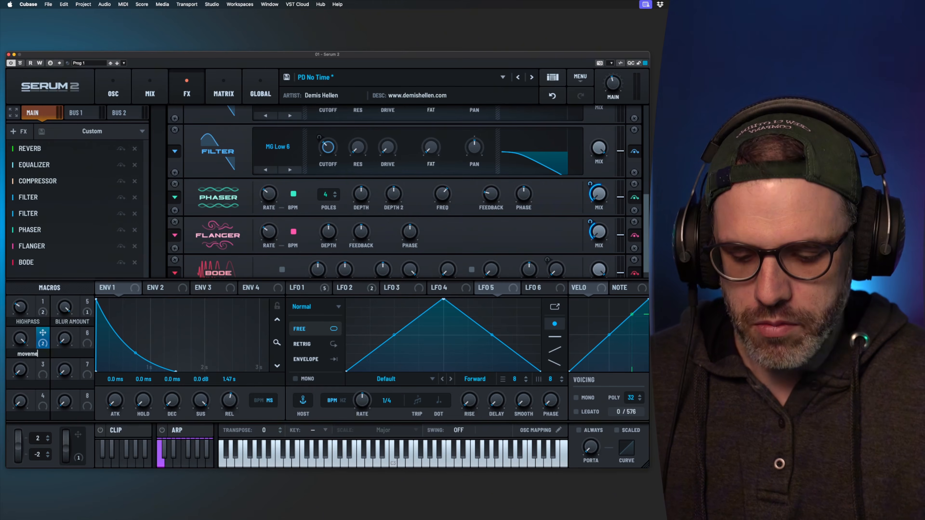
Play the patch to hear the Movement macro's Phaser and Flanger mix, and return to the oscillators
{"action": "key", "text": "space"}
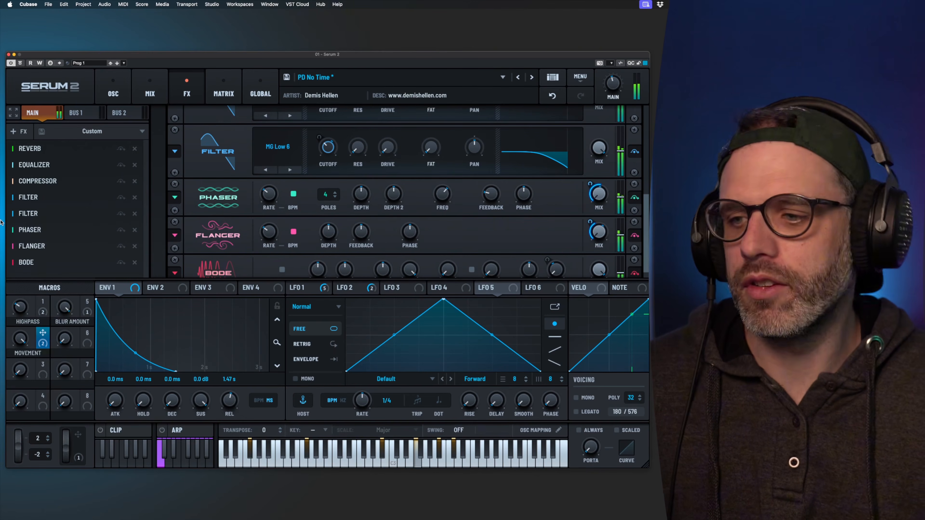
{"action": "left_click", "coordinate": [115, 96]}
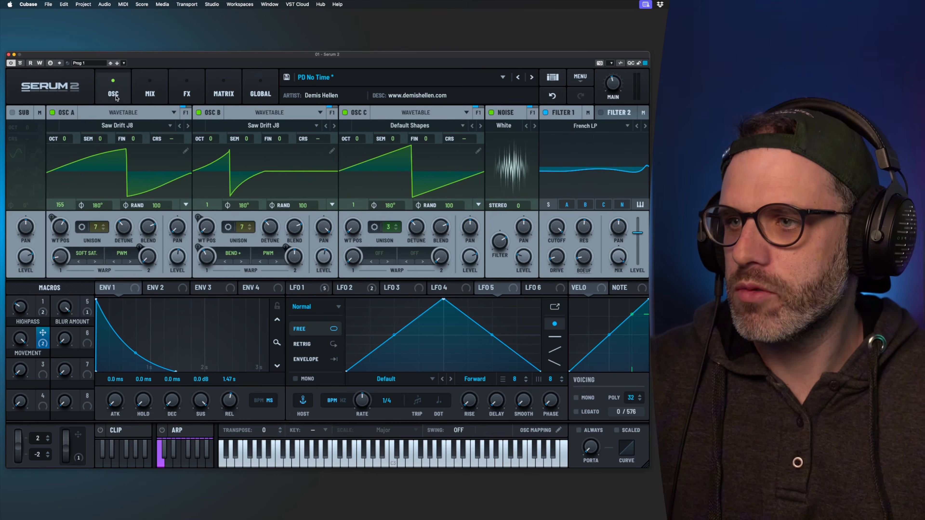